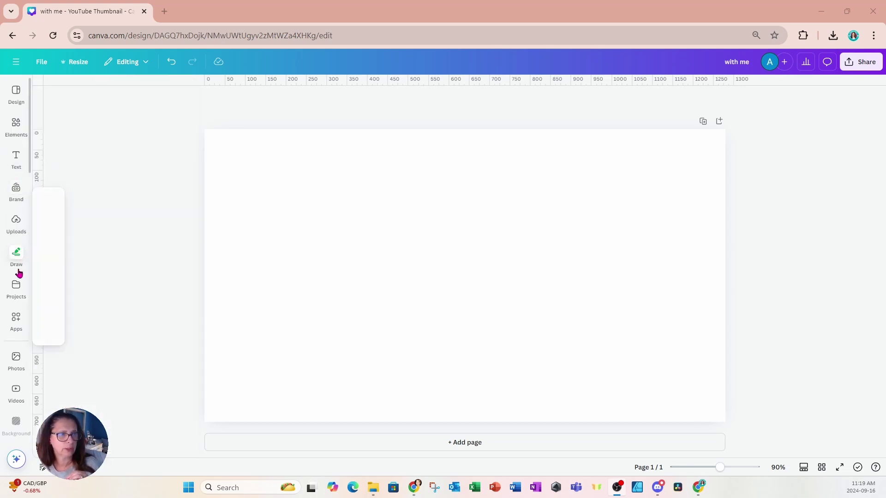
# Search the Canva apps for "typecraft" and open the TypeCraft app
pyautogui.click(16, 317)
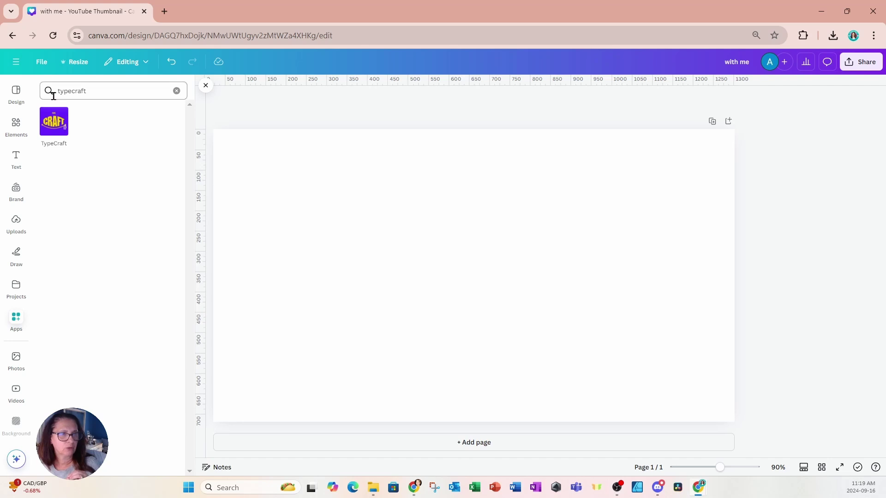
pyautogui.click(177, 91)
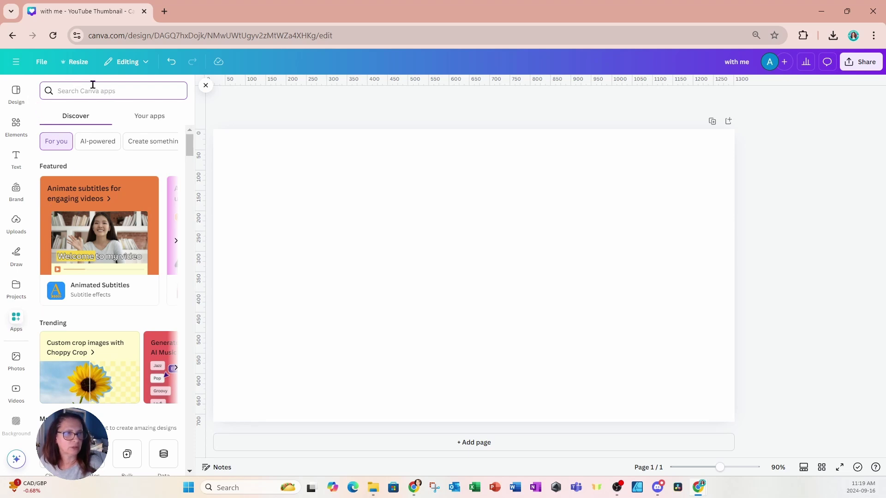
pyautogui.write('typ')
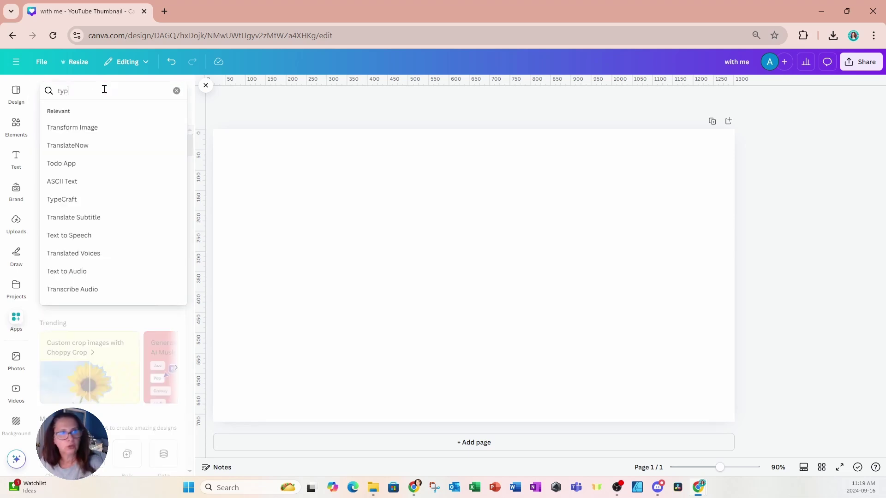
pyautogui.write('ecraft')
pyautogui.press('Return')
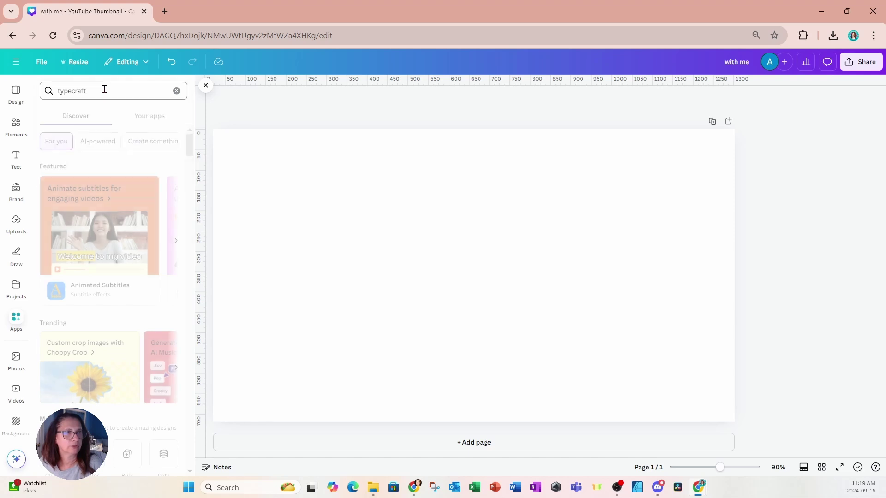
pyautogui.click(52, 134)
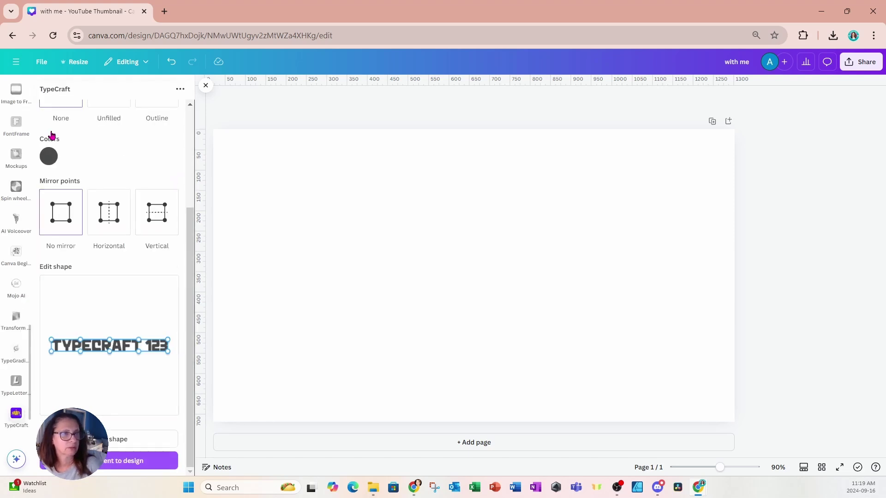
# Replace the sample text in TypeCraft with "GET"
pyautogui.scroll(3, 96, 185)
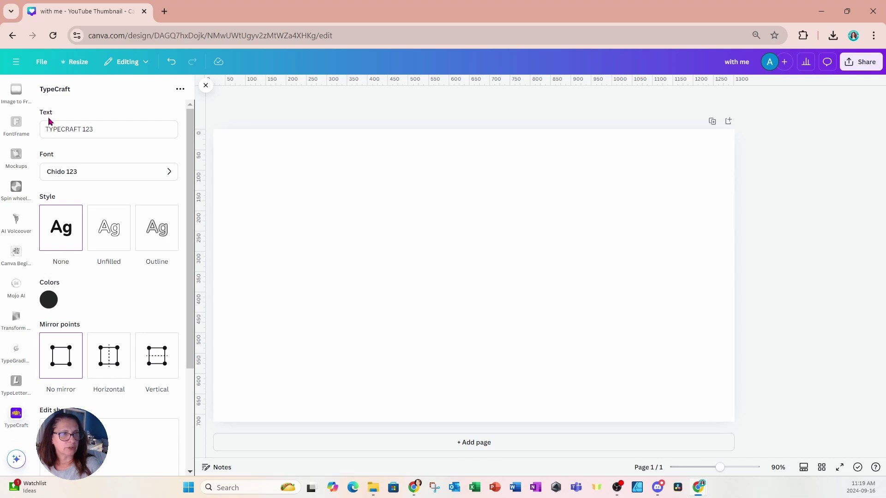
pyautogui.moveTo(97, 124); pyautogui.dragTo(16, 114)
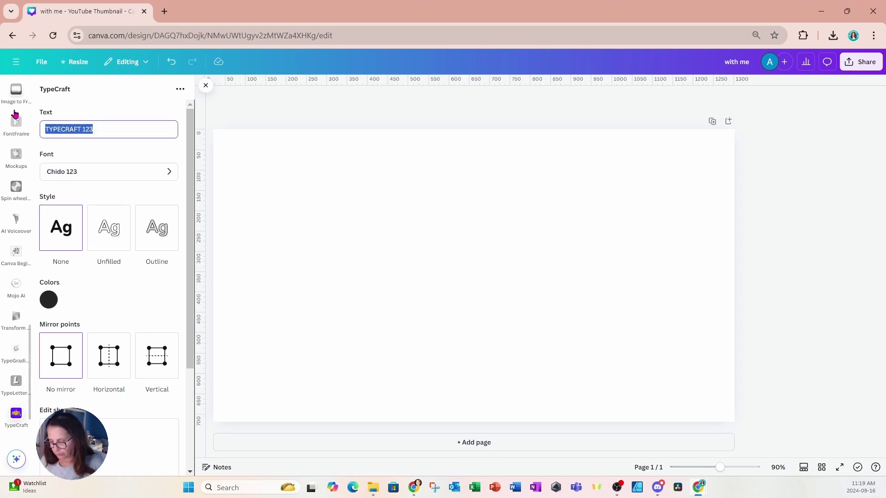
pyautogui.write('ge')
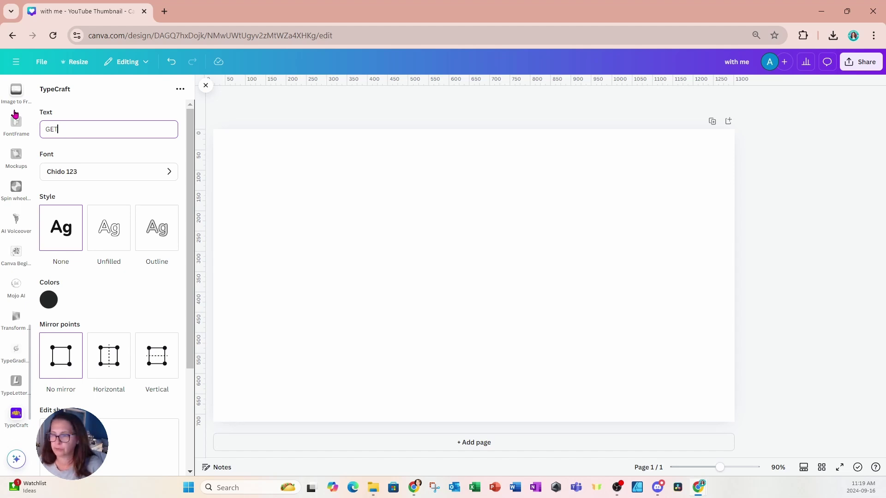
# Search the TypeCraft fonts for "GA" and apply the Ganton 123 font to the text
pyautogui.click(62, 176)
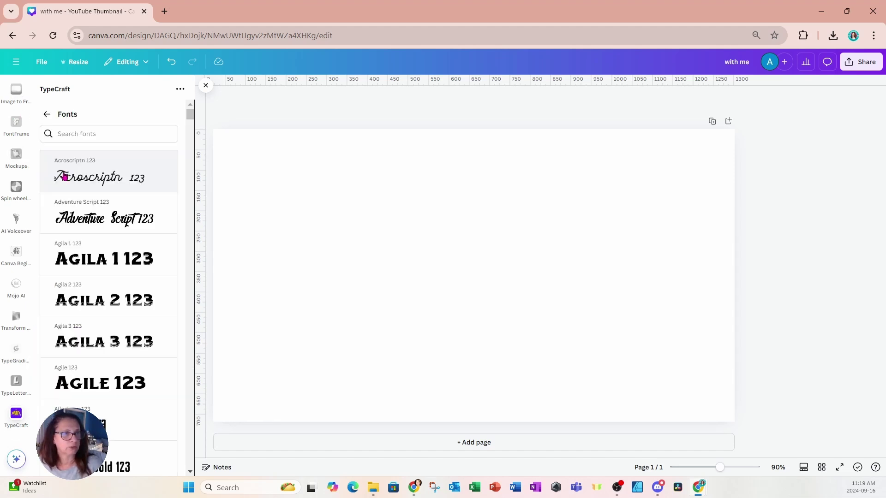
pyautogui.click(85, 133)
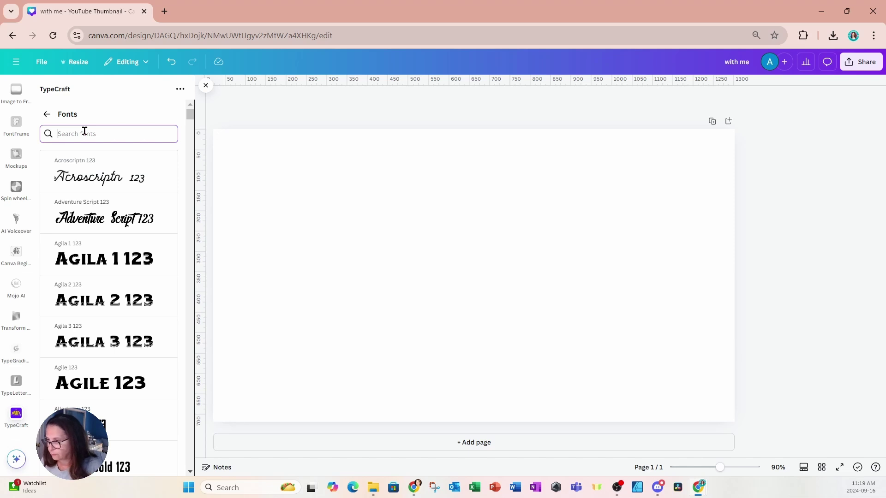
pyautogui.write('G')
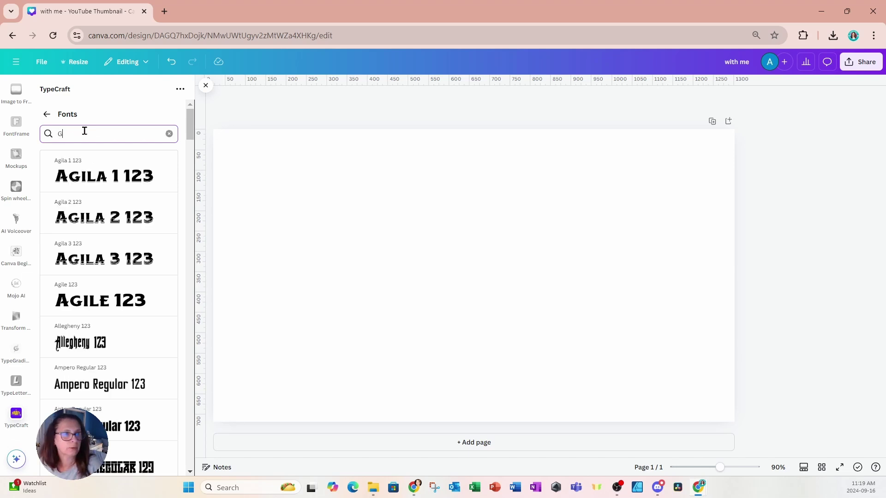
pyautogui.write('A')
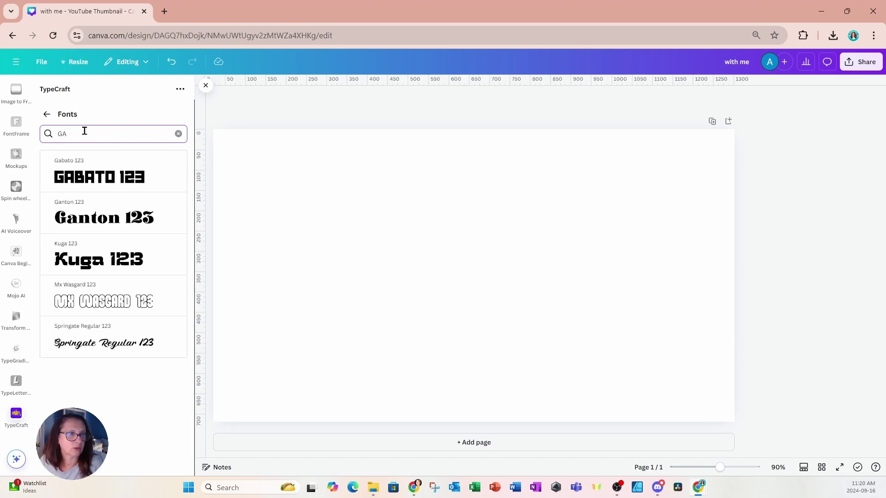
pyautogui.click(134, 219)
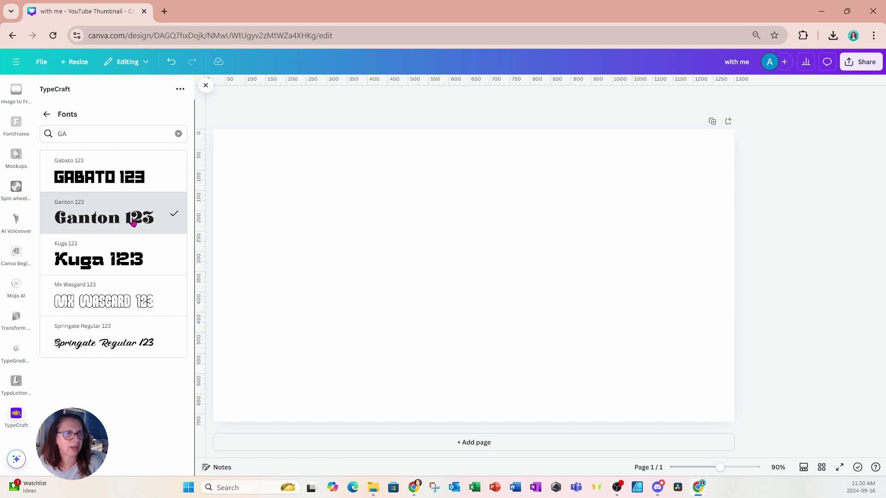
pyautogui.click(46, 115)
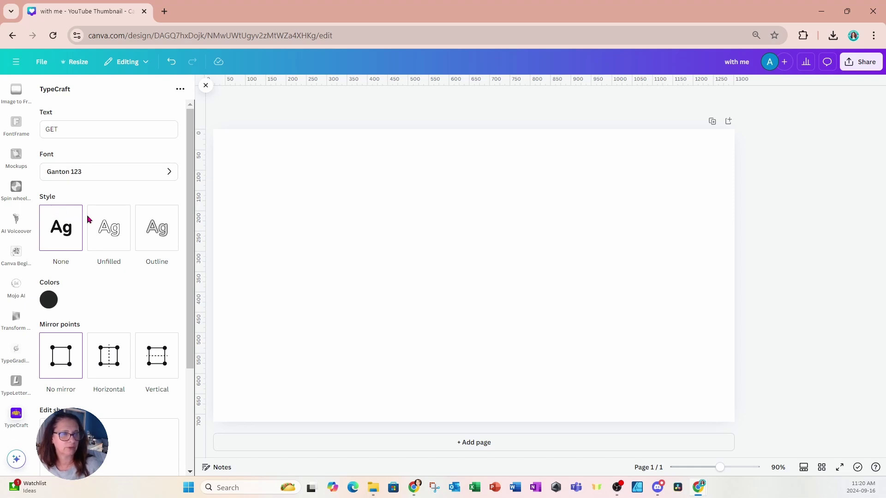
# Give the GET text the Outline style and change its fill colour to dark green, about #005618
pyautogui.click(150, 227)
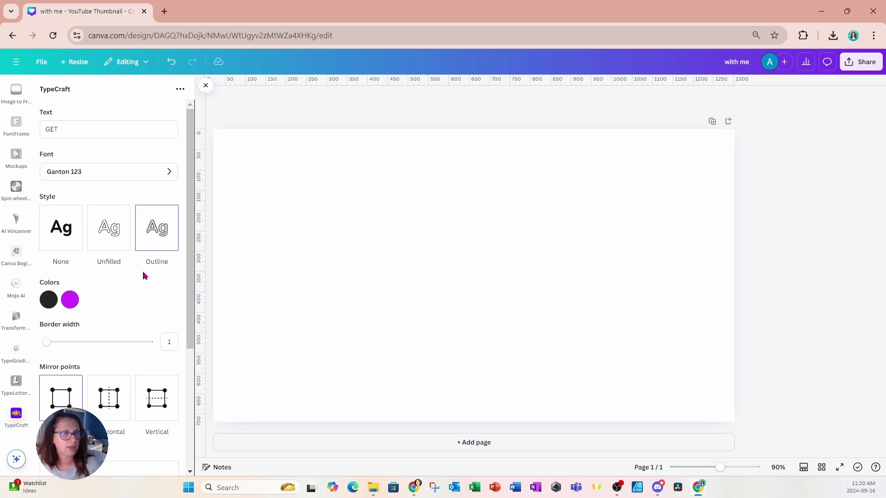
pyautogui.scroll(-3, 140, 276)
pyautogui.scroll(-1, 138, 276)
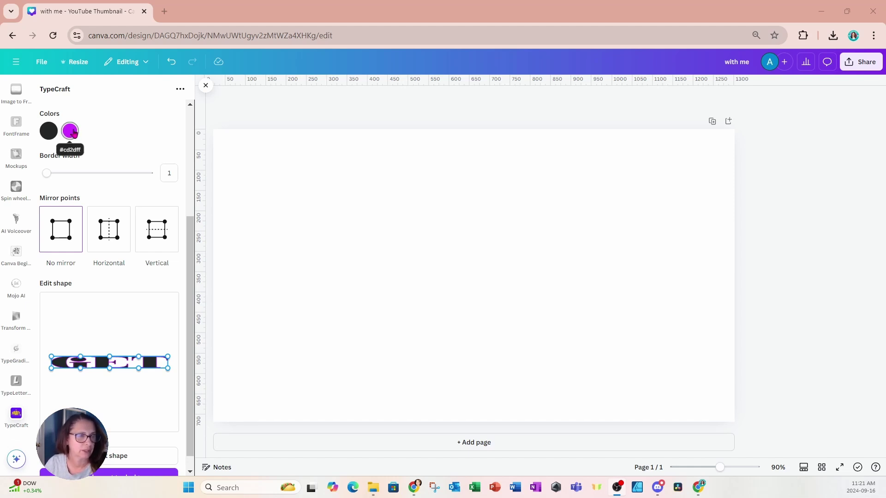
pyautogui.click(48, 134)
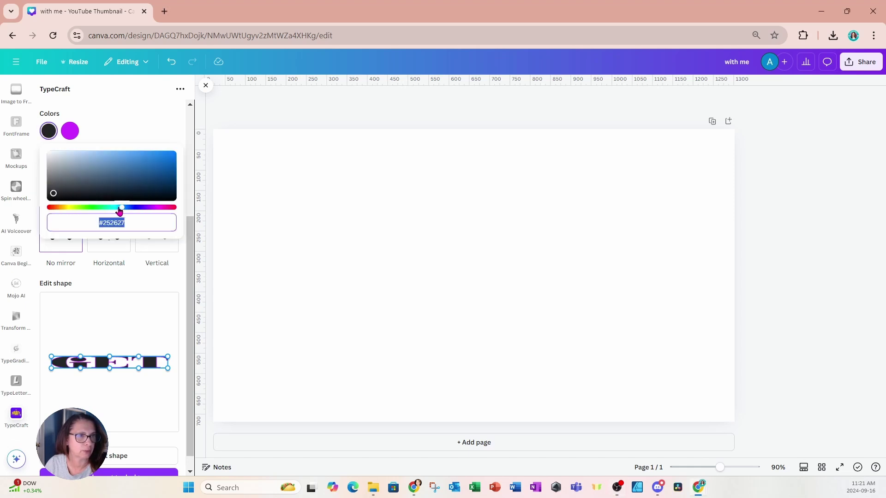
pyautogui.moveTo(117, 209); pyautogui.dragTo(98, 214)
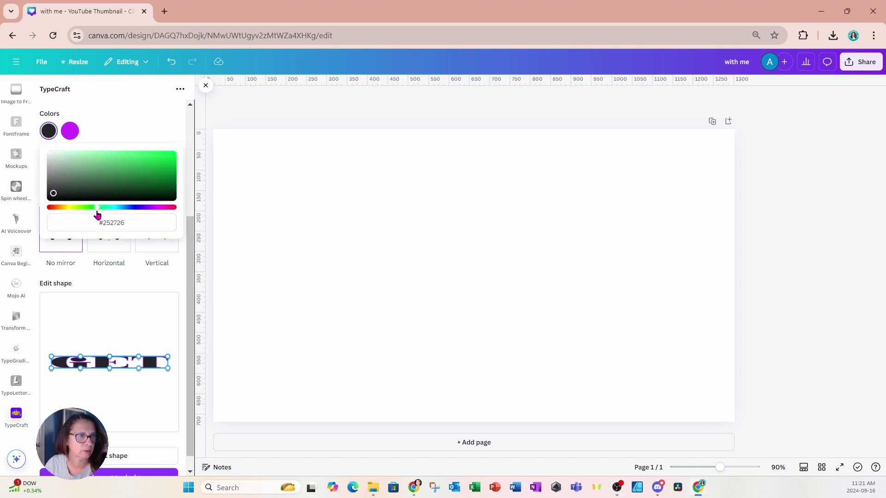
pyautogui.moveTo(54, 196); pyautogui.dragTo(174, 184)
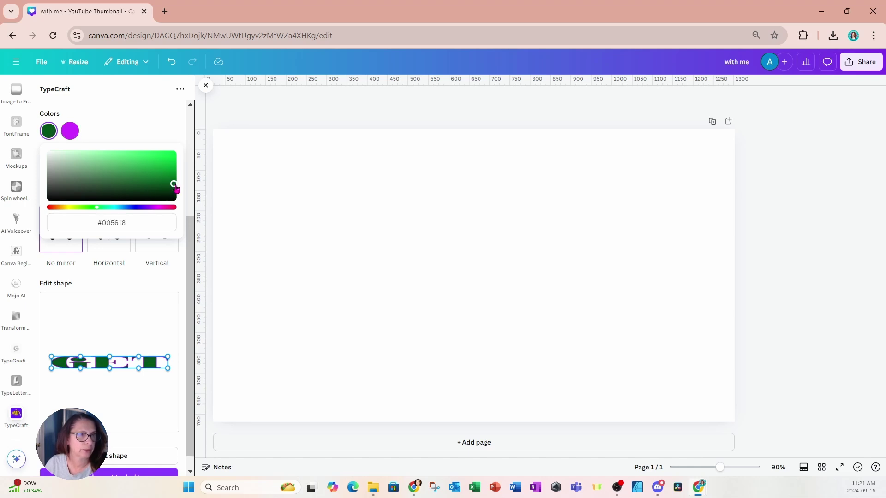
# Change the text's outline colour to dark gold and set the border width to 2
pyautogui.click(74, 132)
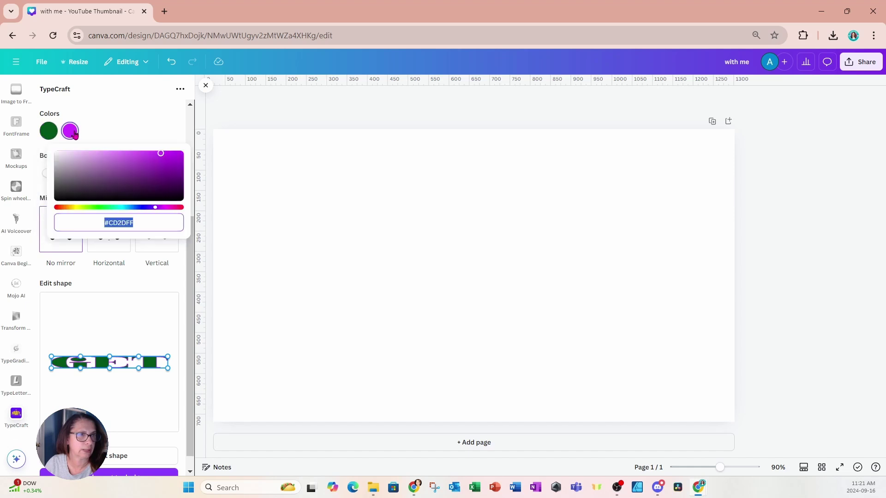
pyautogui.moveTo(155, 209); pyautogui.dragTo(75, 215)
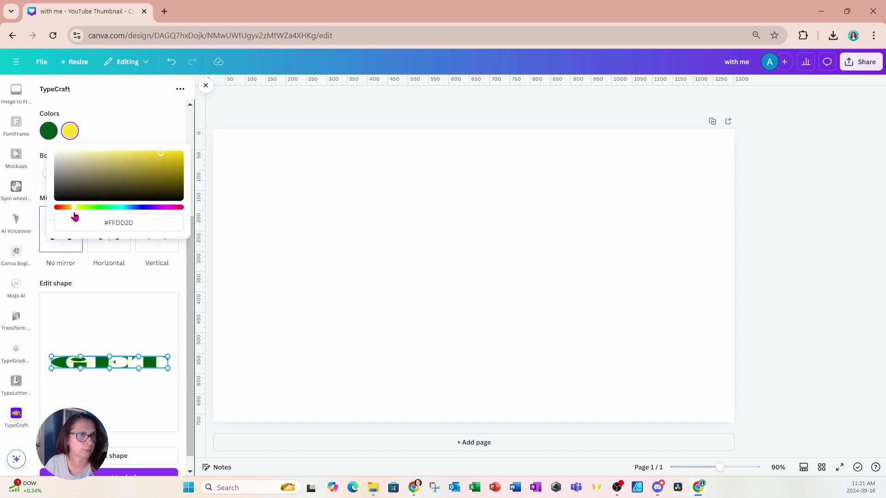
pyautogui.moveTo(160, 154); pyautogui.dragTo(195, 165)
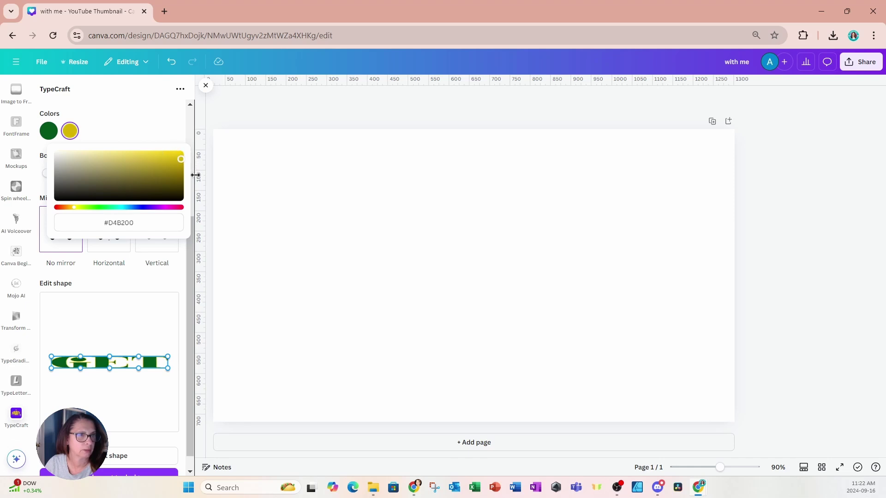
pyautogui.click(160, 124)
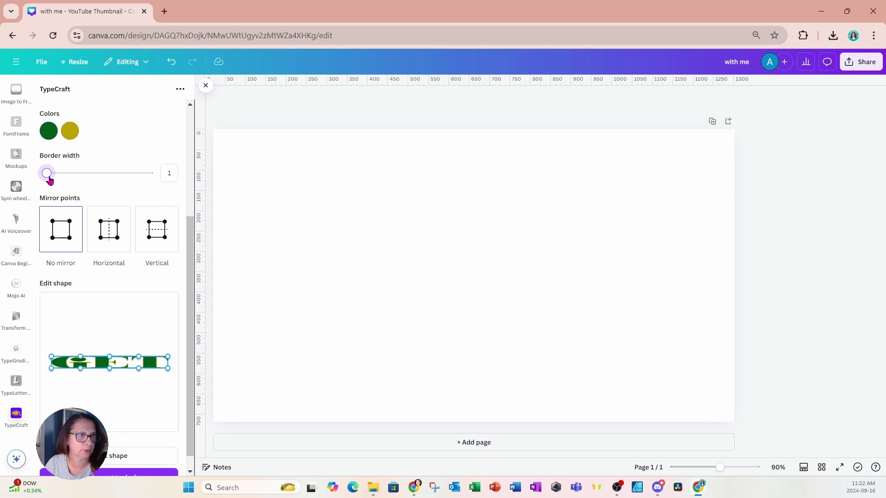
pyautogui.moveTo(49, 181); pyautogui.dragTo(53, 181)
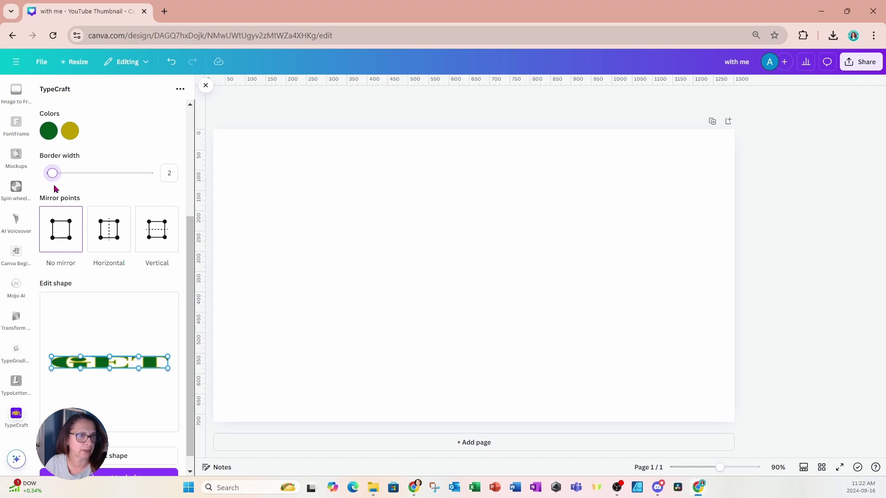
# Add the GET text element to the design and move it up into the upper half of the page
pyautogui.scroll(-1, 120, 328)
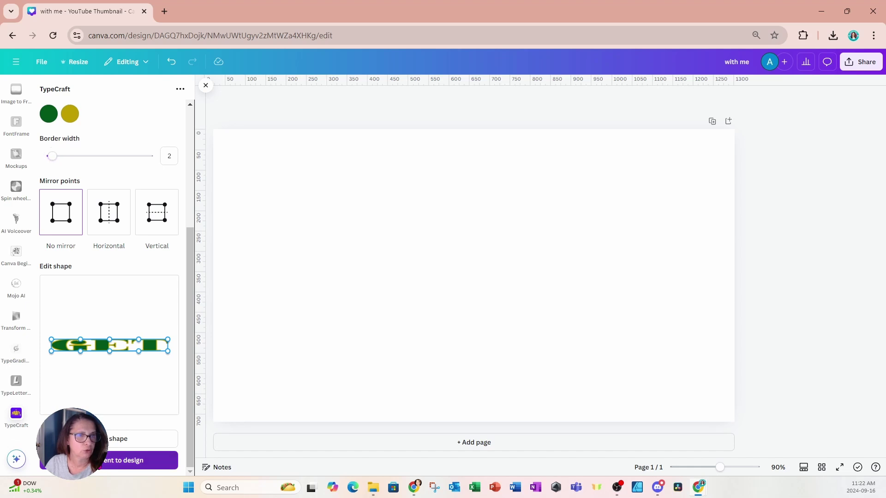
pyautogui.click(93, 460)
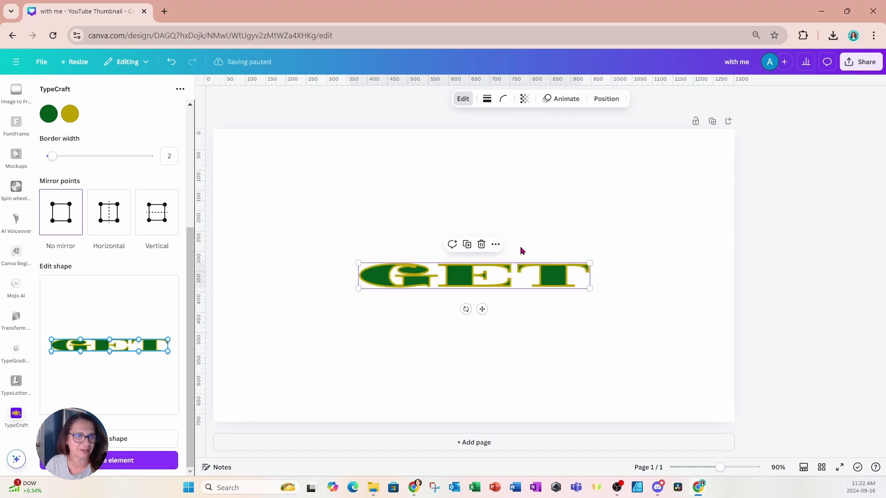
pyautogui.moveTo(482, 309); pyautogui.dragTo(480, 248)
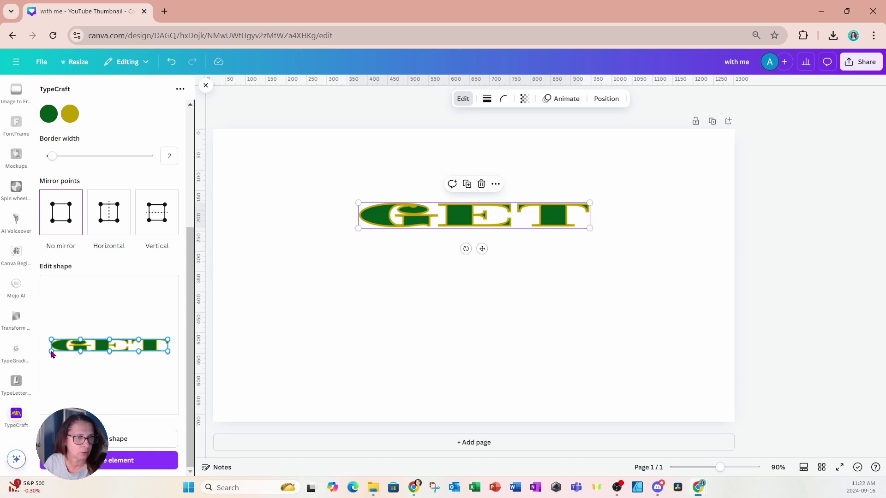
# Reshape the lower edge of GET into a diagonal, deepest under the G and rising evenly to the T
pyautogui.moveTo(52, 354); pyautogui.dragTo(53, 371)
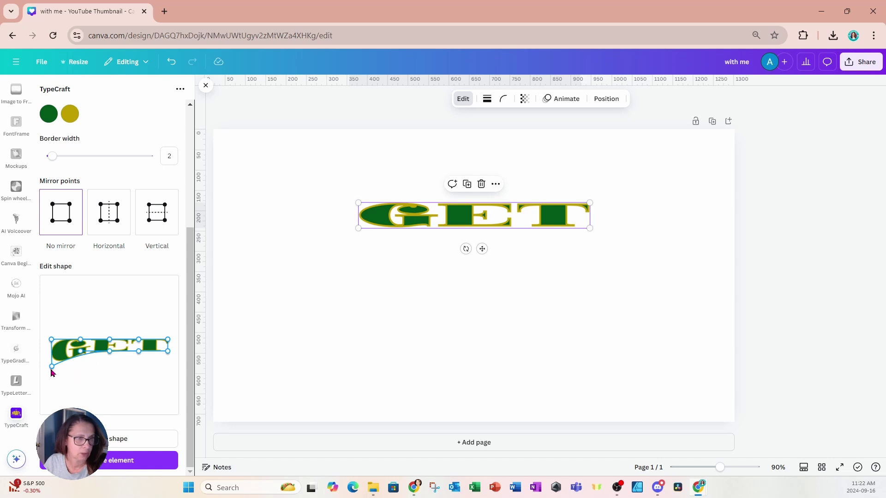
pyautogui.moveTo(51, 367); pyautogui.dragTo(52, 372)
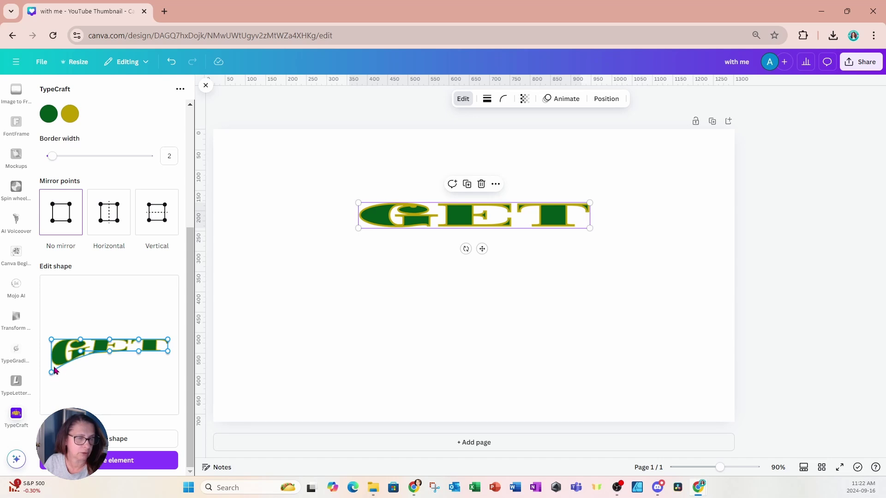
pyautogui.moveTo(109, 354); pyautogui.dragTo(109, 361)
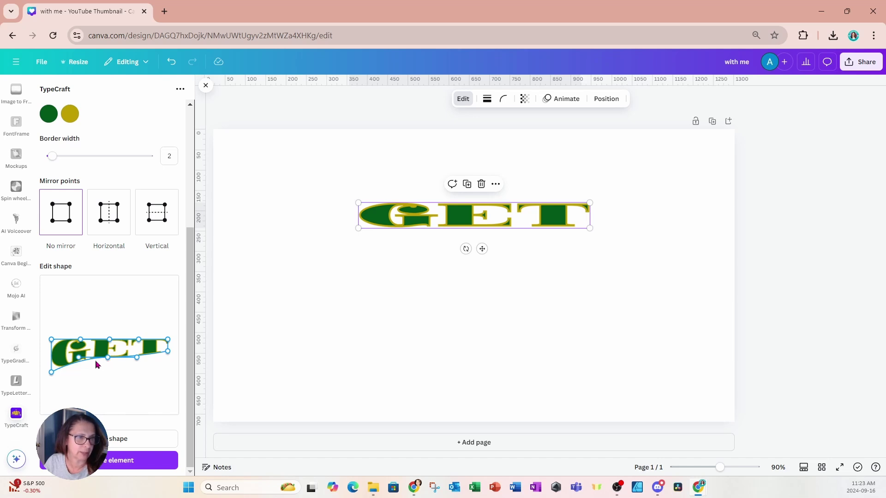
pyautogui.moveTo(78, 358); pyautogui.dragTo(79, 369)
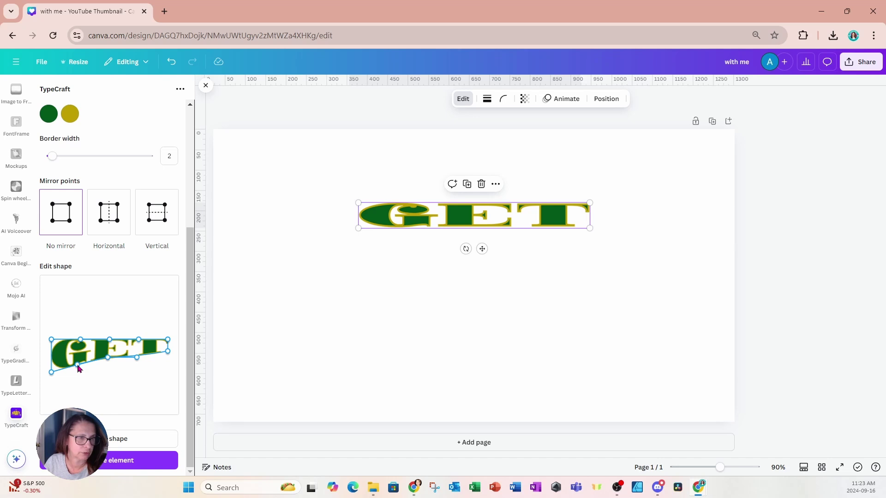
pyautogui.moveTo(137, 359); pyautogui.dragTo(137, 352)
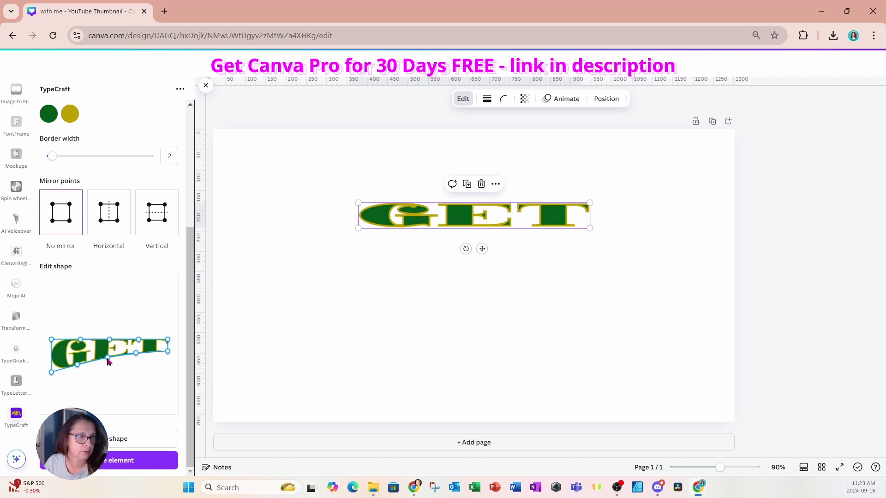
pyautogui.moveTo(109, 361); pyautogui.dragTo(110, 364)
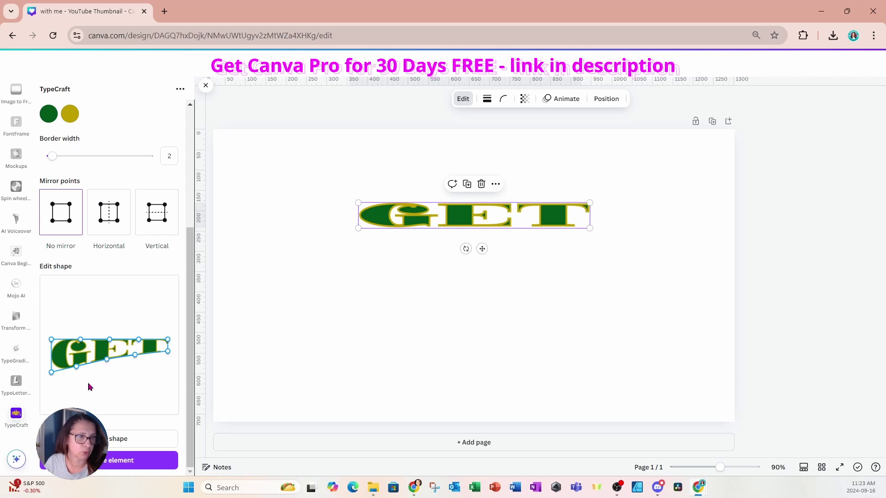
# Update the GET element on the page with the new shape and move it slightly down
pyautogui.click(121, 460)
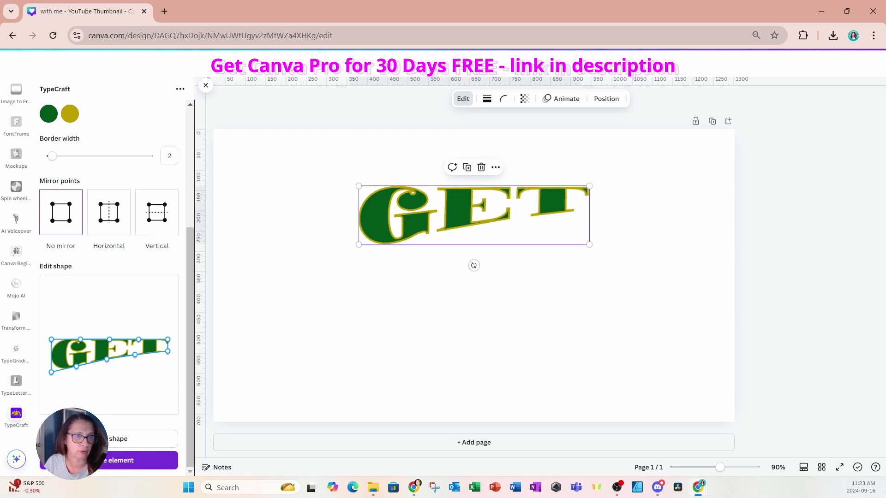
pyautogui.moveTo(457, 219); pyautogui.dragTo(456, 233)
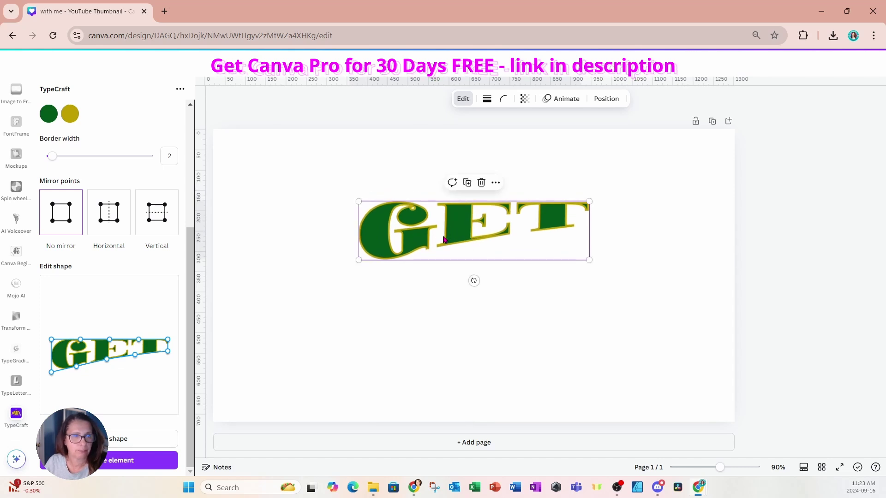
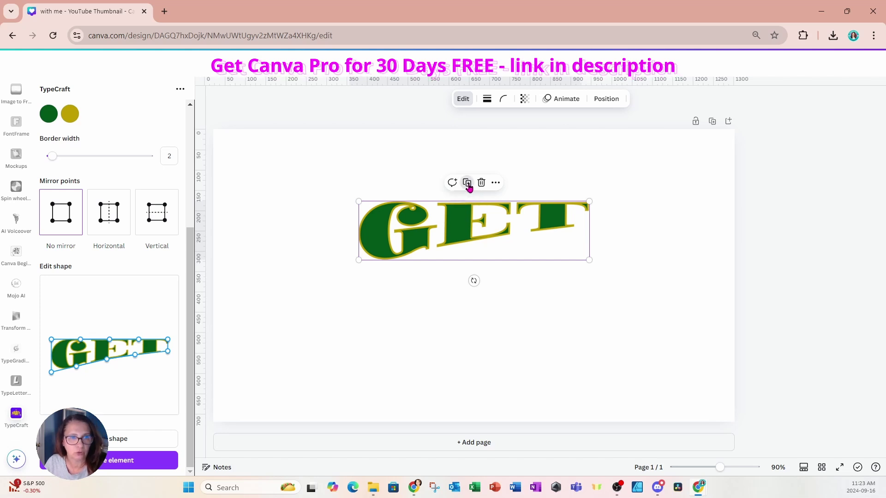
# Duplicate the GET element, place the copy directly below the original, and change the copy's text to TYPSY
pyautogui.click(467, 183)
pyautogui.moveTo(467, 191); pyautogui.dragTo(459, 277)
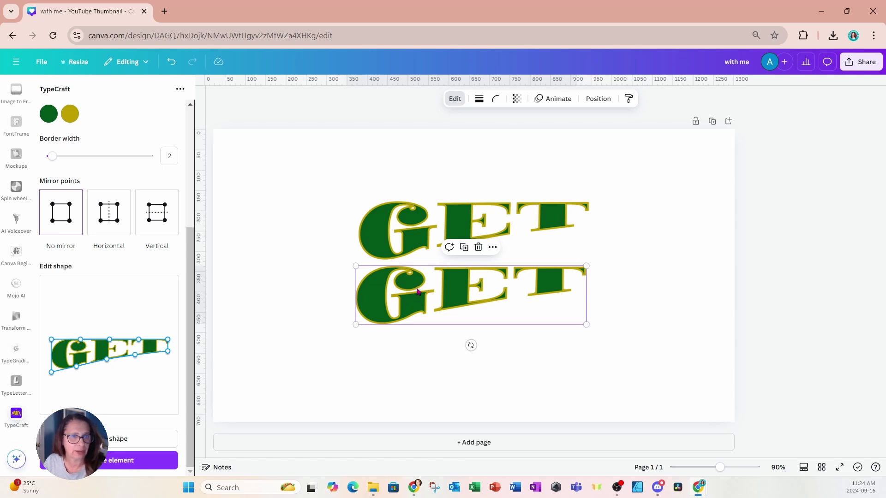
pyautogui.scroll(4, 129, 354)
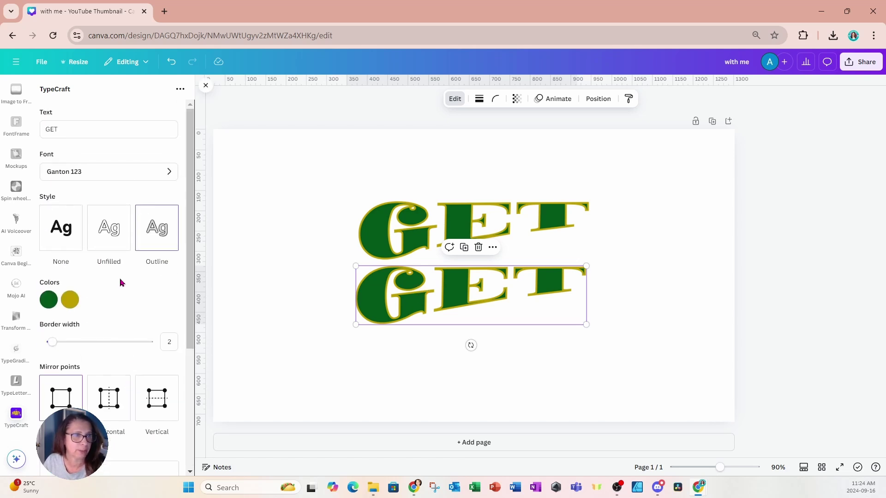
pyautogui.moveTo(79, 130); pyautogui.dragTo(36, 138)
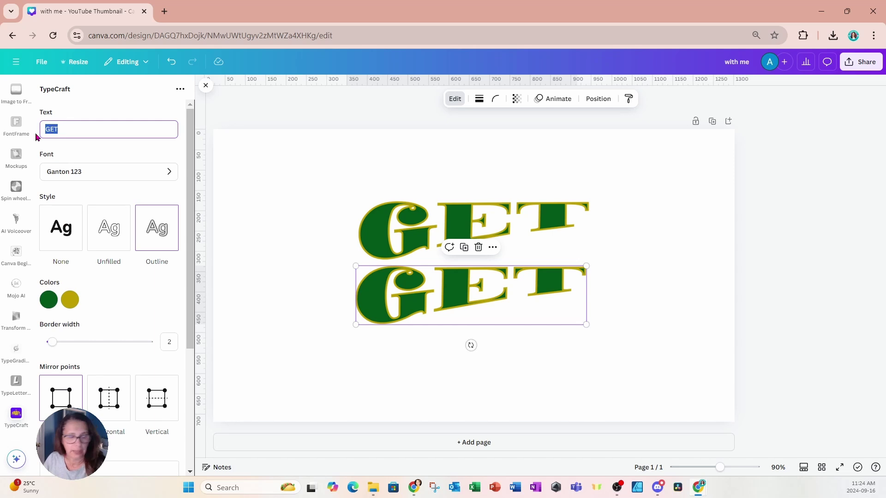
pyautogui.write('TYPSY')
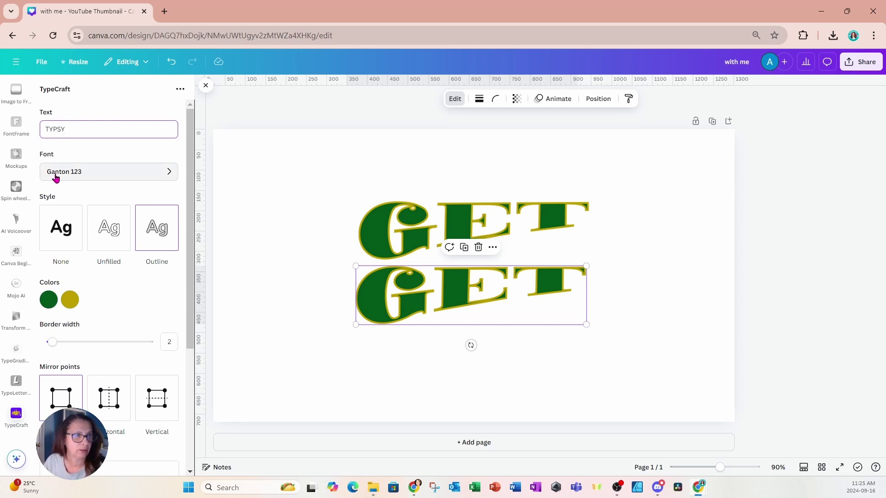
# Reset the shape of TYPSY and bend its upper edge into an even diagonal rising from the T to the Y
pyautogui.scroll(-4, 99, 332)
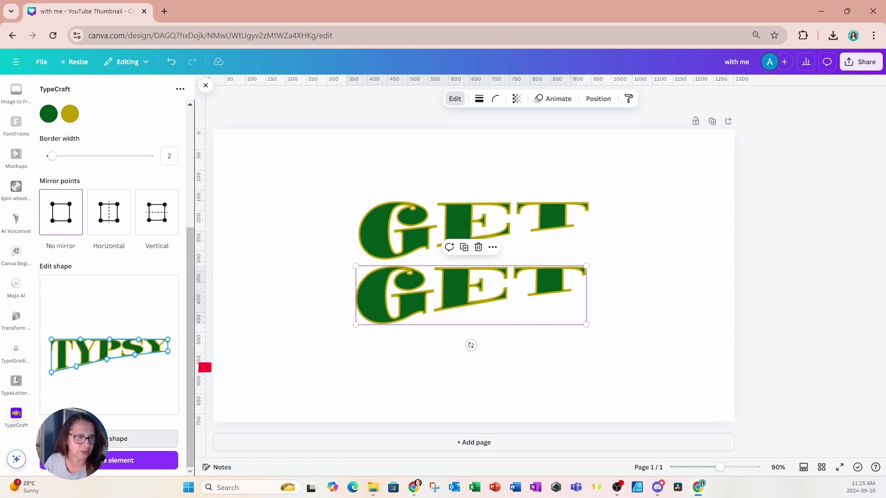
pyautogui.click(124, 439)
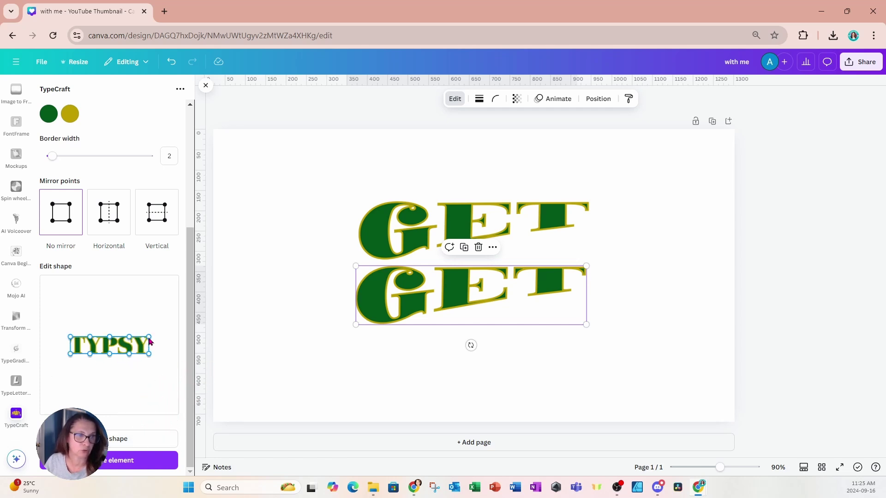
pyautogui.moveTo(149, 341); pyautogui.dragTo(151, 320)
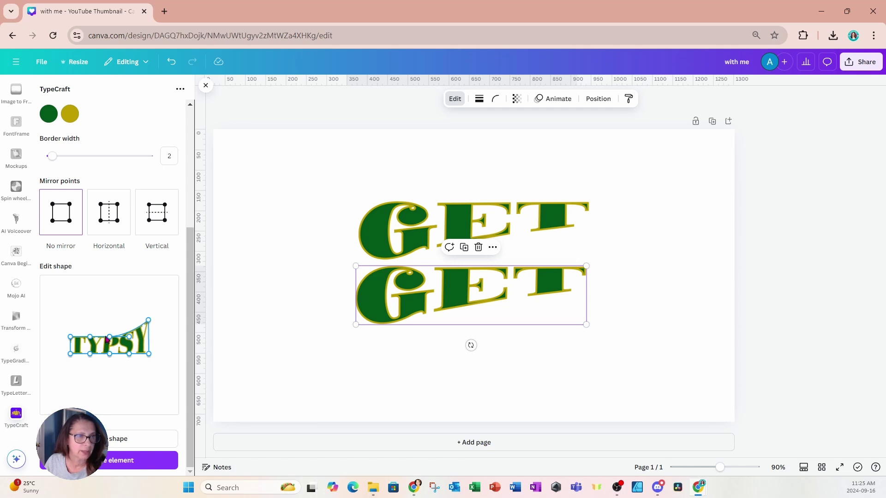
pyautogui.moveTo(109, 338); pyautogui.dragTo(111, 334)
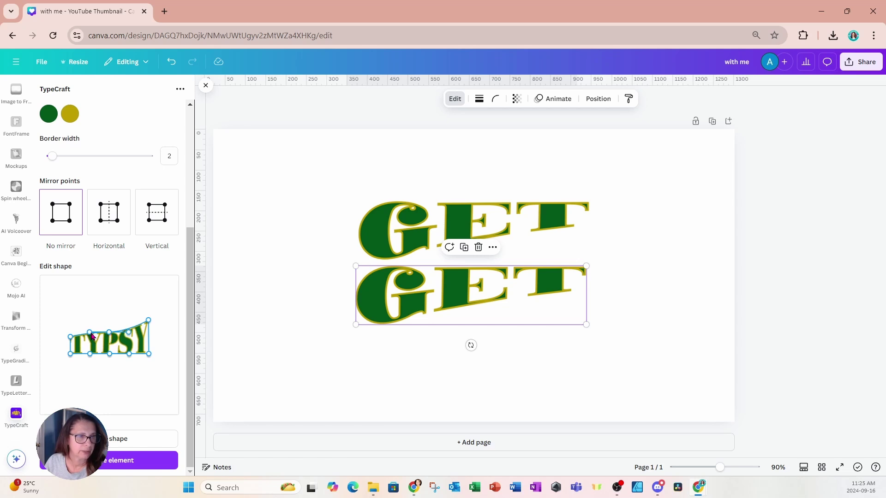
pyautogui.moveTo(90, 337); pyautogui.dragTo(91, 339)
pyautogui.moveTo(128, 333); pyautogui.dragTo(128, 328)
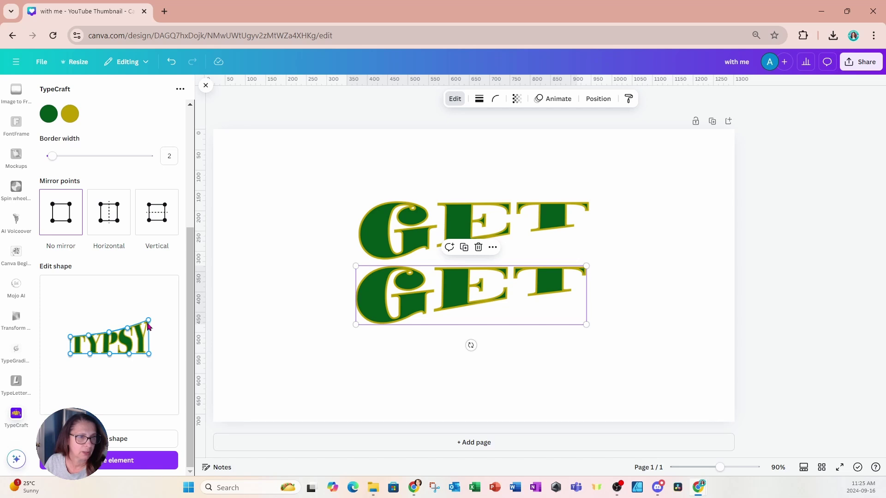
pyautogui.moveTo(148, 323); pyautogui.dragTo(151, 328)
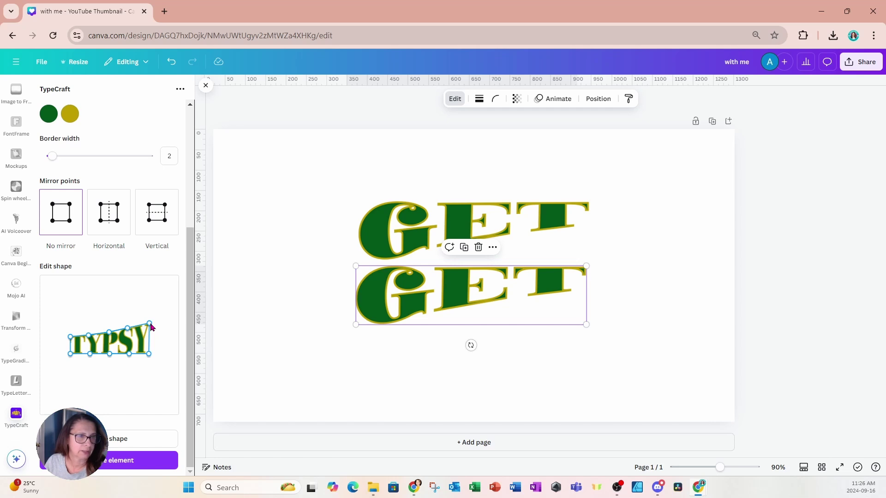
# Update the copy with the reshaped TYPSY, fit it closely under GET, and enlarge it to reach GET's right edge
pyautogui.moveTo(431, 314); pyautogui.dragTo(431, 288)
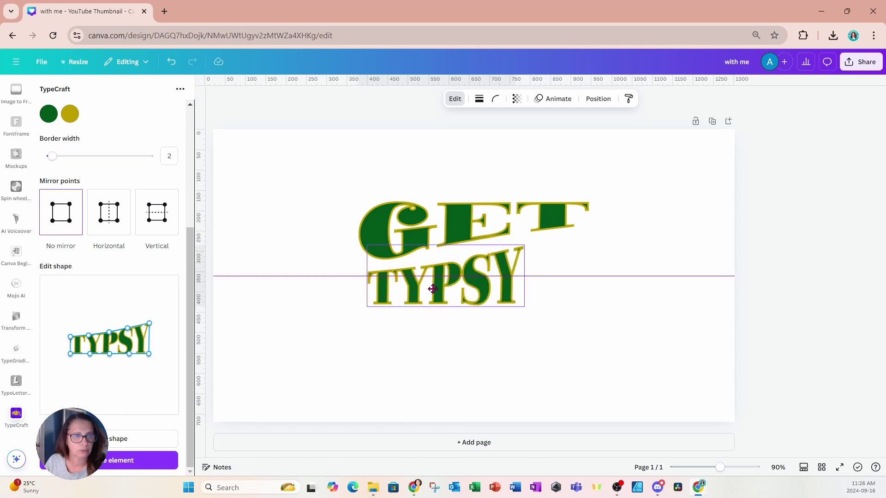
pyautogui.moveTo(524, 303); pyautogui.dragTo(547, 302)
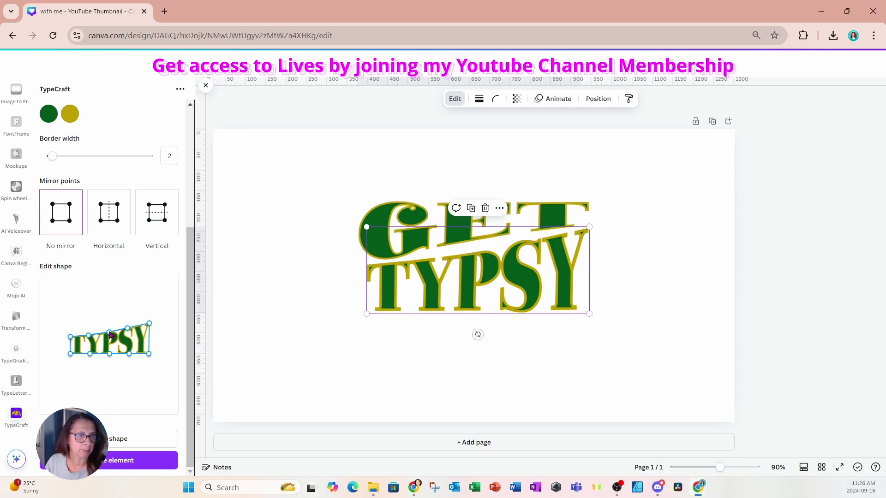
pyautogui.moveTo(111, 335); pyautogui.dragTo(111, 333)
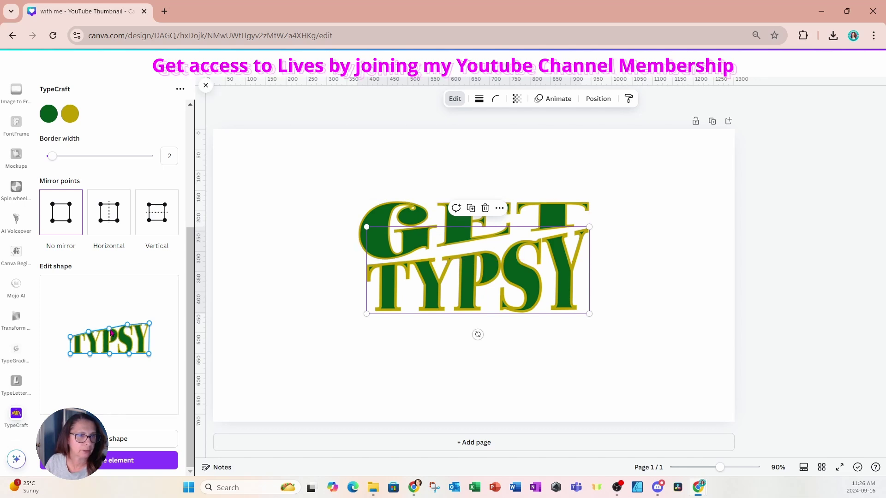
pyautogui.moveTo(411, 298); pyautogui.dragTo(411, 303)
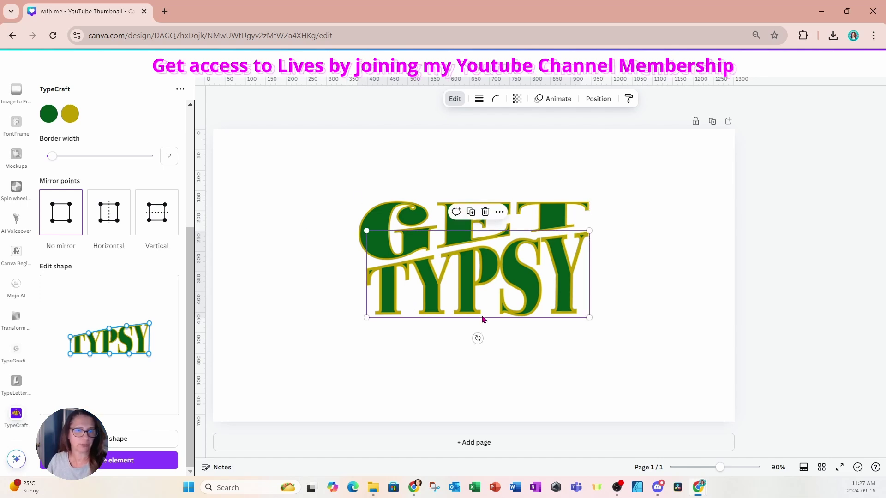
# Select GET and TYPSY together, enlarge them proportionally, and move them back toward the centre of the page
pyautogui.moveTo(328, 173); pyautogui.dragTo(619, 346)
pyautogui.moveTo(586, 320); pyautogui.dragTo(649, 378)
pyautogui.moveTo(640, 340); pyautogui.dragTo(597, 338)
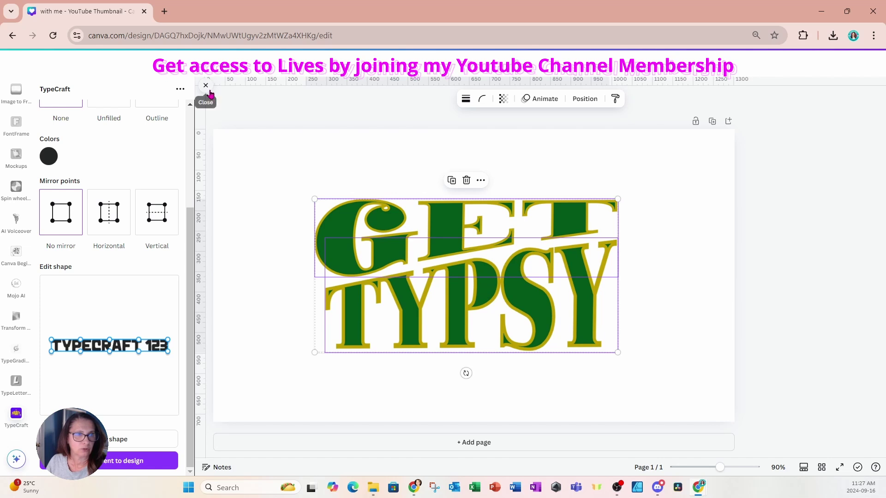
pyautogui.click(206, 87)
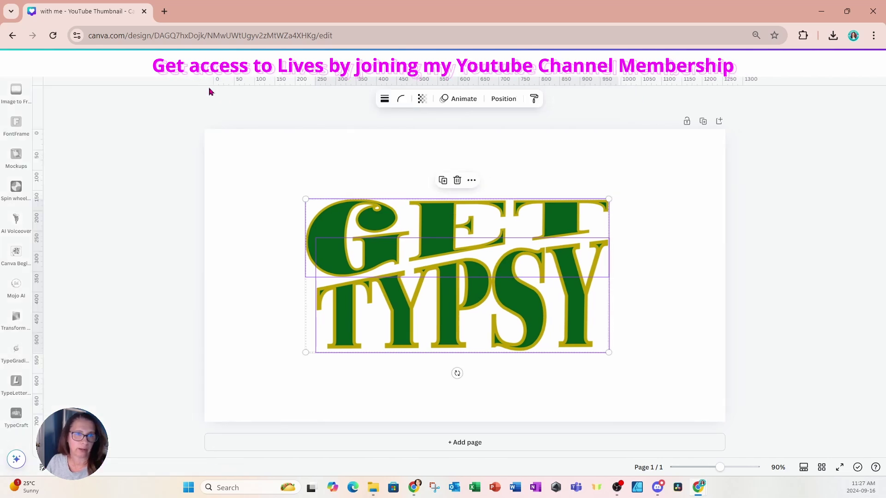
# Download only the selected GET TYPSY lettering as a PNG with a transparent background
pyautogui.click(471, 181)
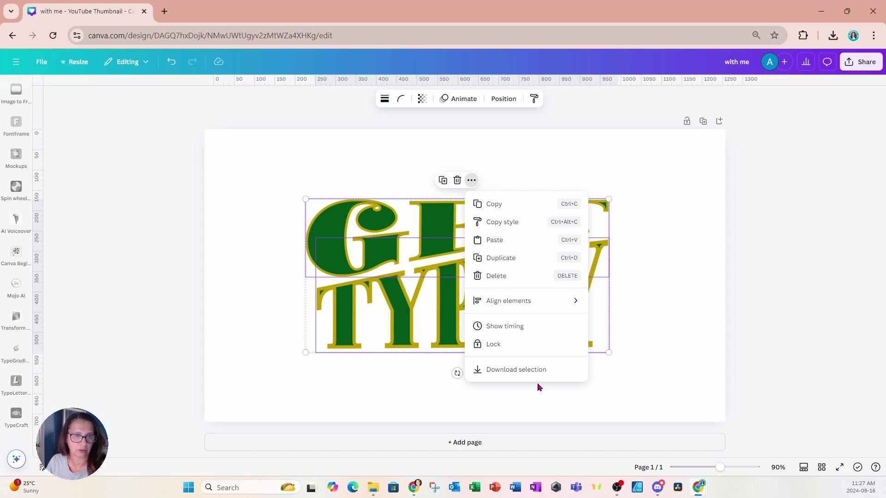
pyautogui.click(532, 370)
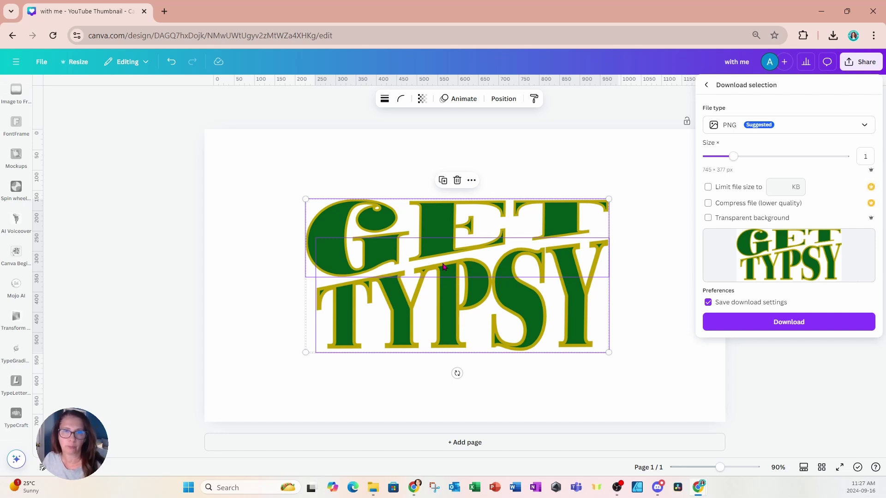
pyautogui.click(708, 218)
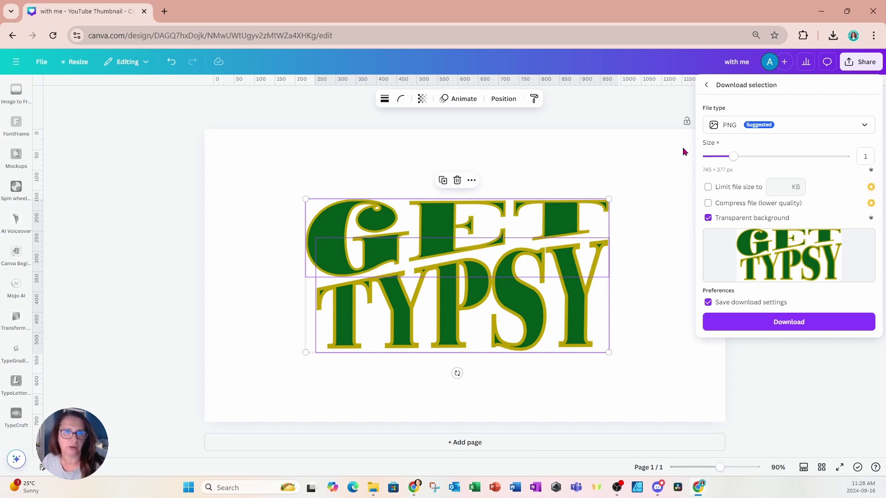
pyautogui.click(747, 323)
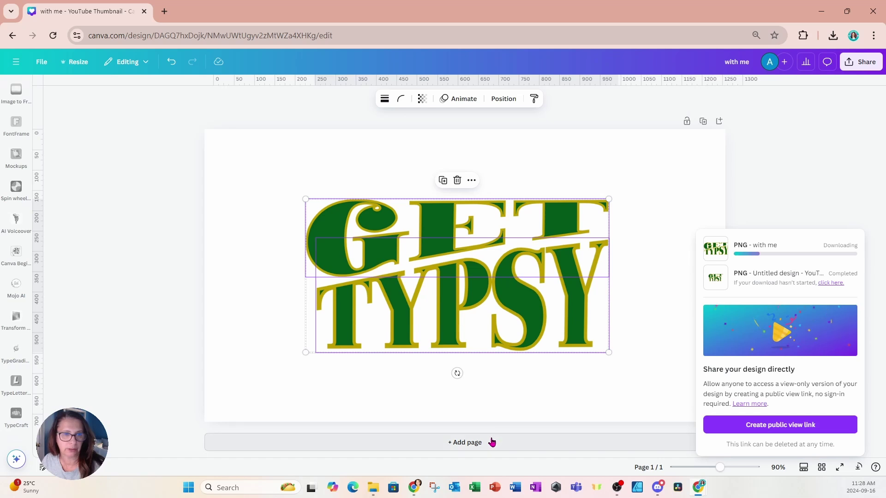
# Add a second page and place the downloaded GET TYPSY PNG on it
pyautogui.click(489, 442)
pyautogui.moveTo(812, 63); pyautogui.dragTo(420, 264)
# Add the recently used whisky glass image to page 2 and move it to the right end of the lettering
pyautogui.scroll(5, 17, 155)
pyautogui.click(17, 157)
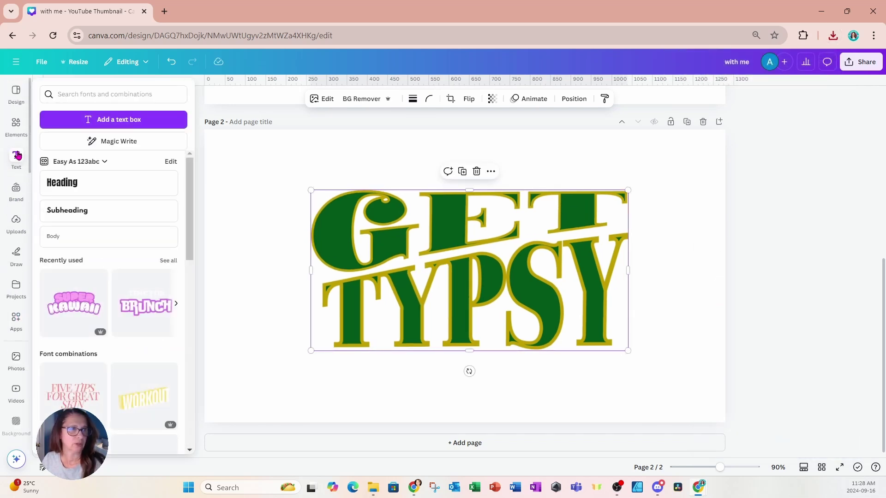
pyautogui.click(7, 126)
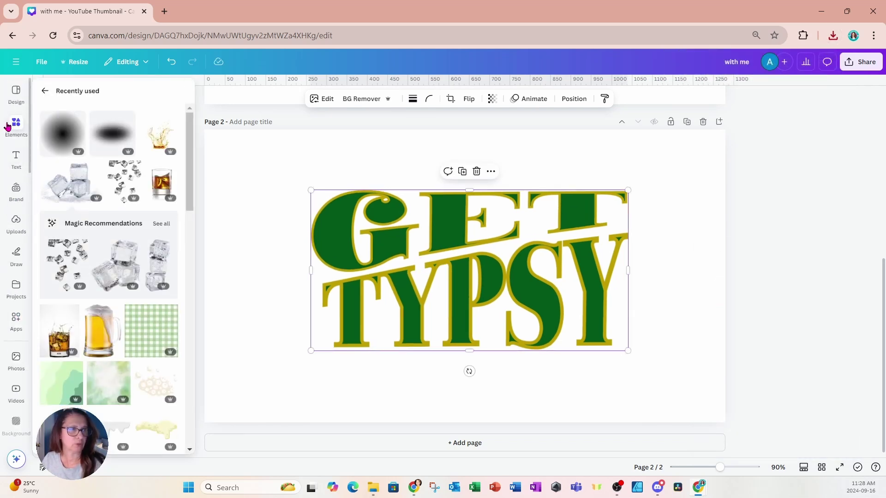
pyautogui.click(43, 87)
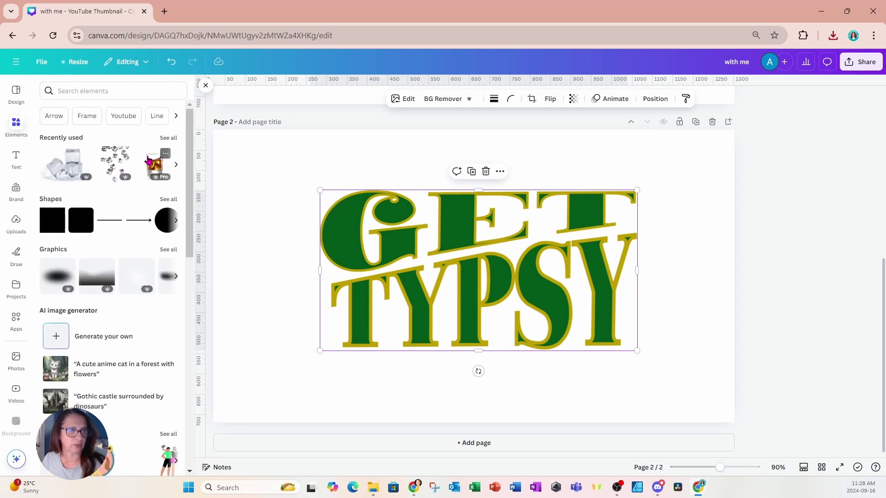
pyautogui.click(148, 161)
pyautogui.moveTo(473, 276); pyautogui.dragTo(637, 282)
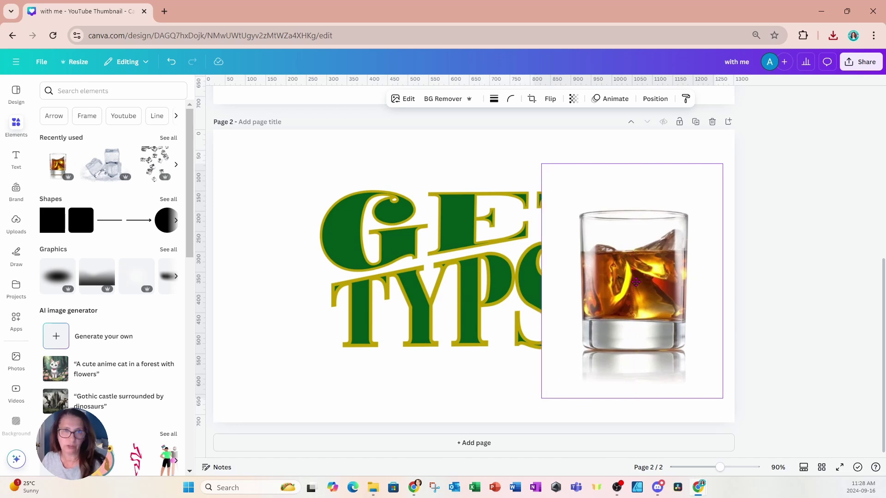
# Move the whisky glass layer behind the GET TYPSY lettering
pyautogui.click(655, 99)
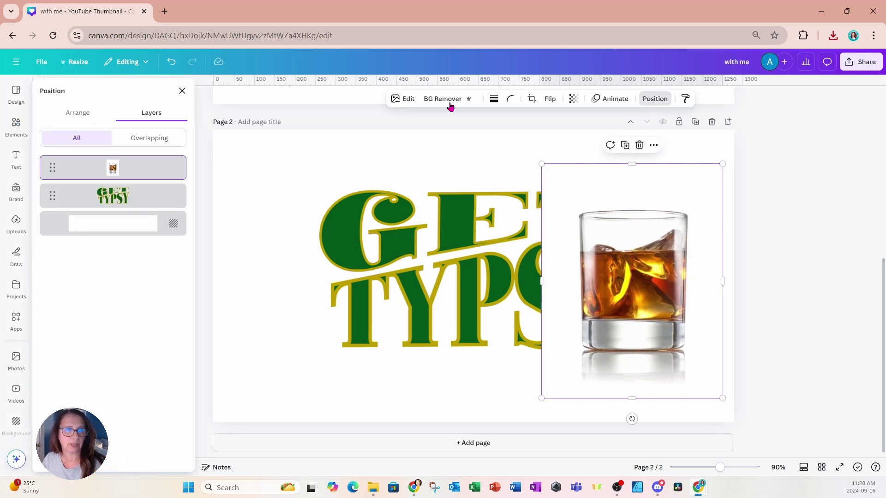
pyautogui.moveTo(138, 176); pyautogui.dragTo(135, 218)
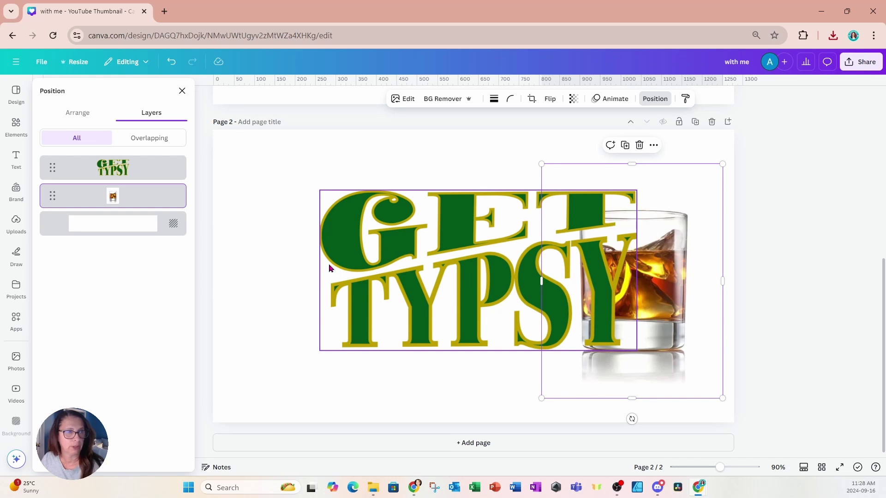
pyautogui.click(182, 91)
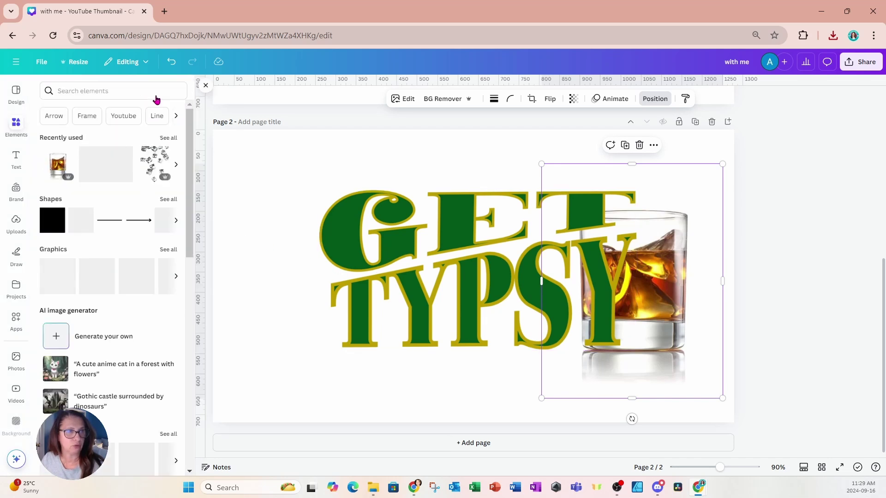
# Add the recently used falling ice cubes image to page 2 and rotate it upside down
pyautogui.click(18, 130)
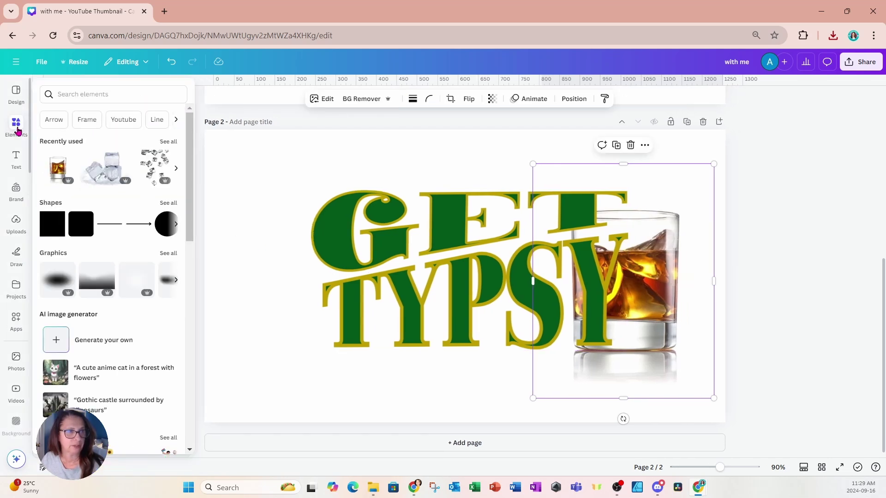
pyautogui.click(148, 161)
pyautogui.click(494, 305)
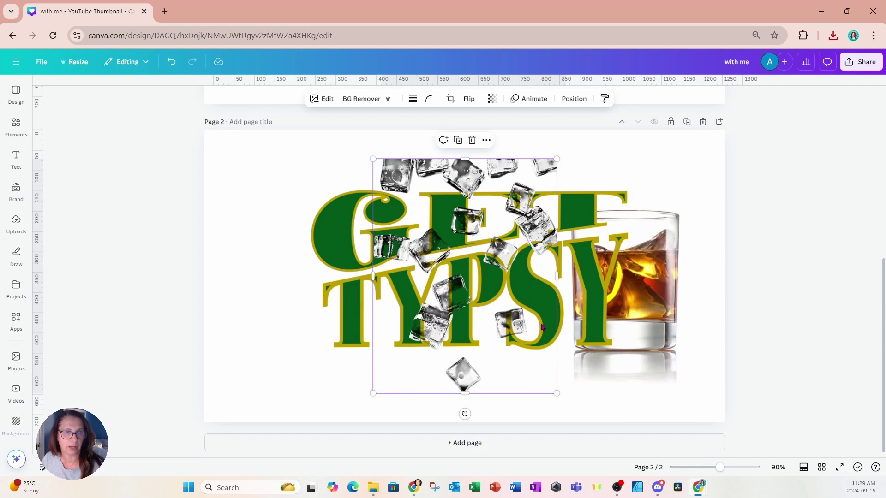
pyautogui.moveTo(464, 414); pyautogui.dragTo(461, 211)
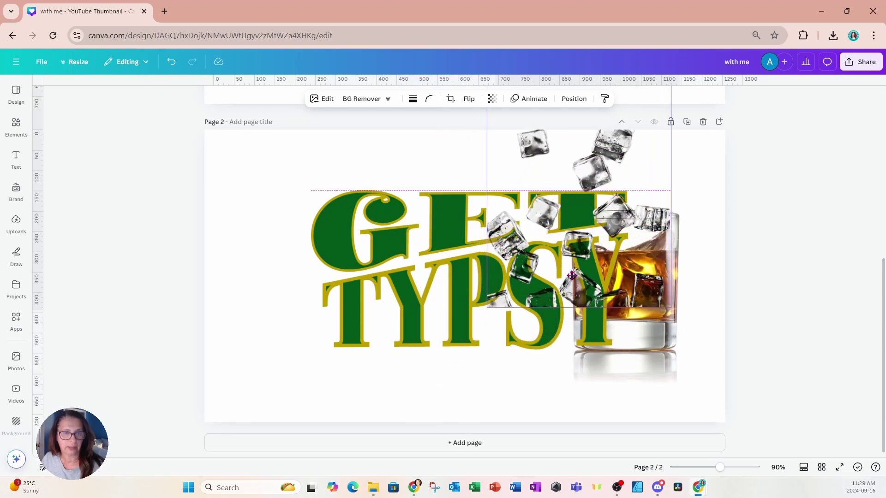
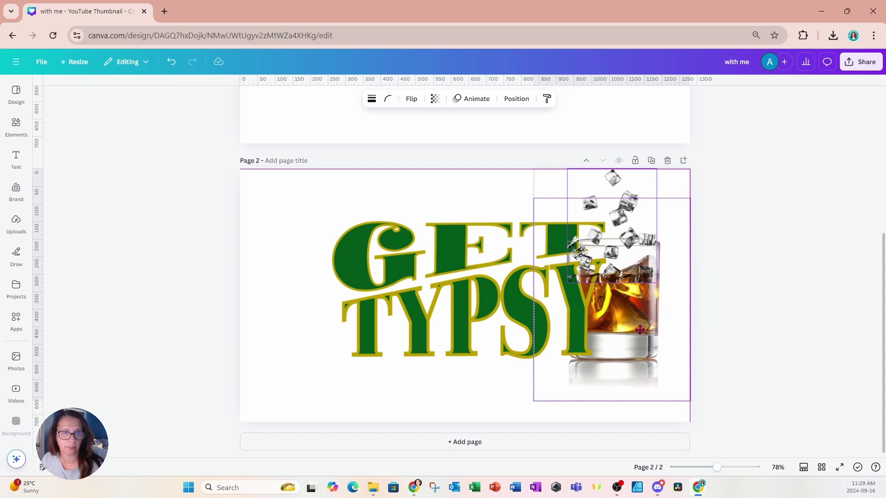
# Shift the falling ice cubes slightly up and to the right so they drop into the whisky glass
pyautogui.click(614, 203)
pyautogui.moveTo(614, 203); pyautogui.dragTo(617, 202)
pyautogui.click(700, 268)
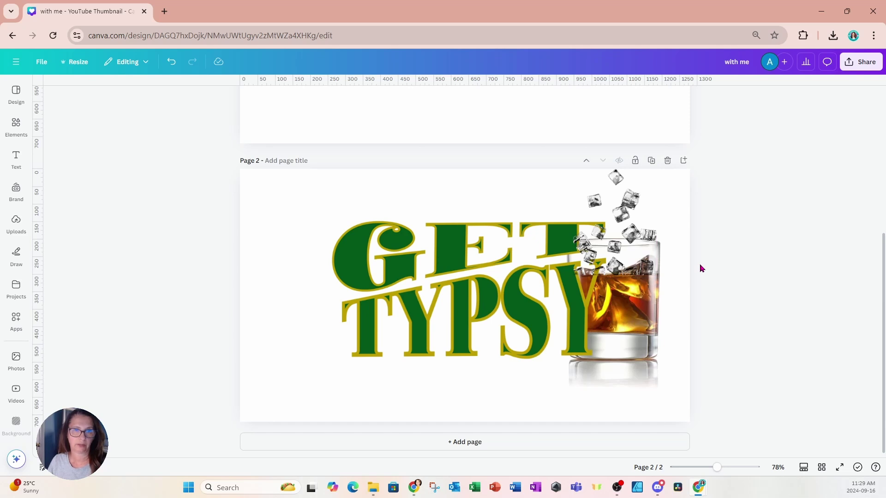
# Add the recently used ice cube pile image to page 2, shrink it and place it at the lettering's lower-left corner
pyautogui.click(16, 129)
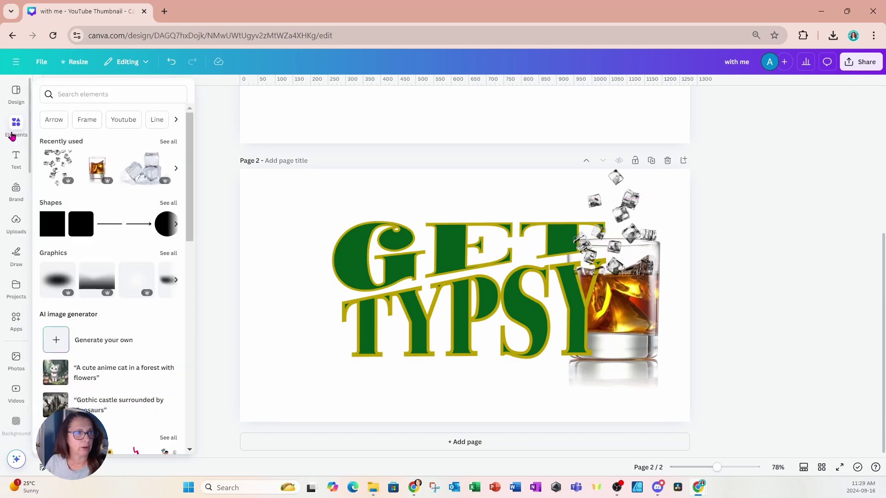
pyautogui.click(136, 178)
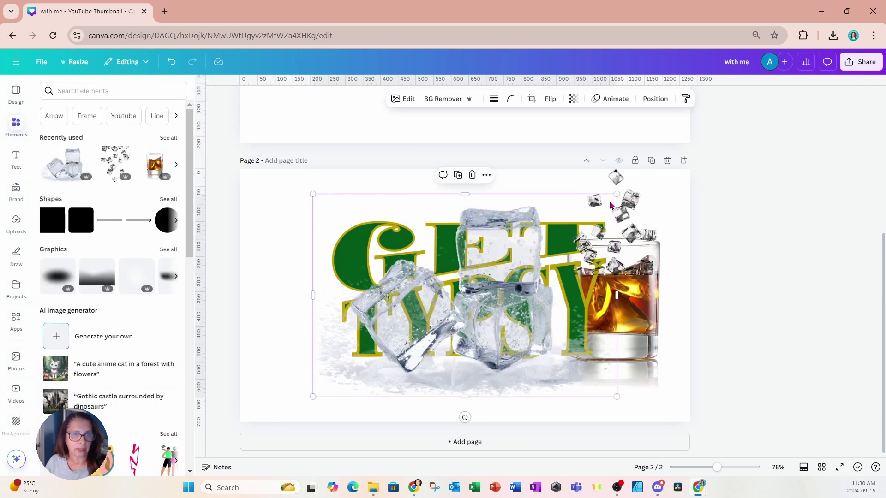
pyautogui.moveTo(617, 195); pyautogui.dragTo(385, 348)
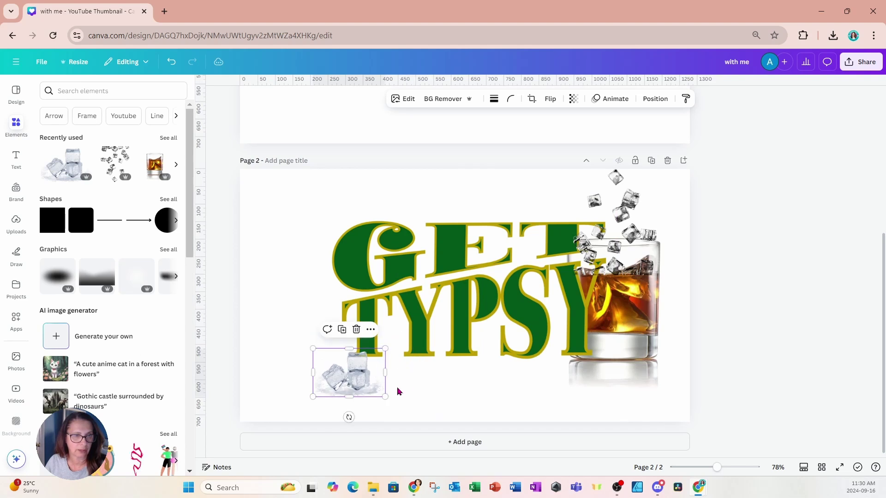
pyautogui.moveTo(365, 379); pyautogui.dragTo(364, 342)
# Add a heading in the Erica One font to page 2 with the text "with me"
pyautogui.click(14, 156)
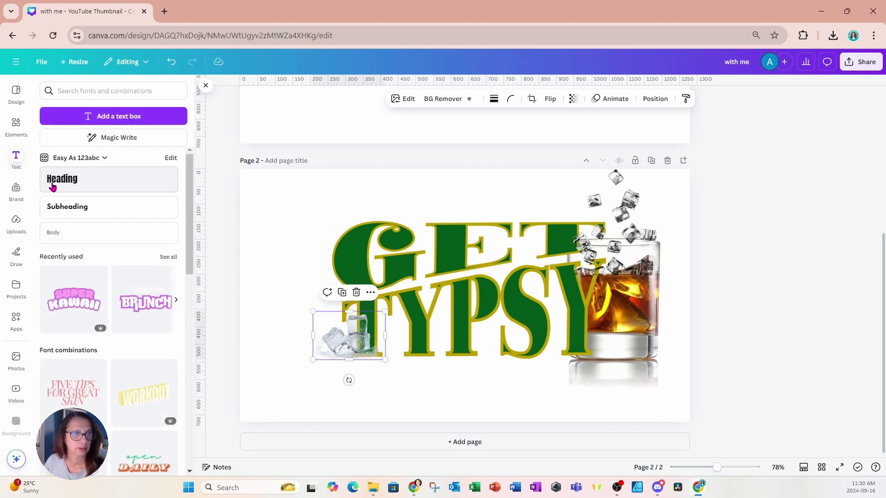
pyautogui.click(95, 186)
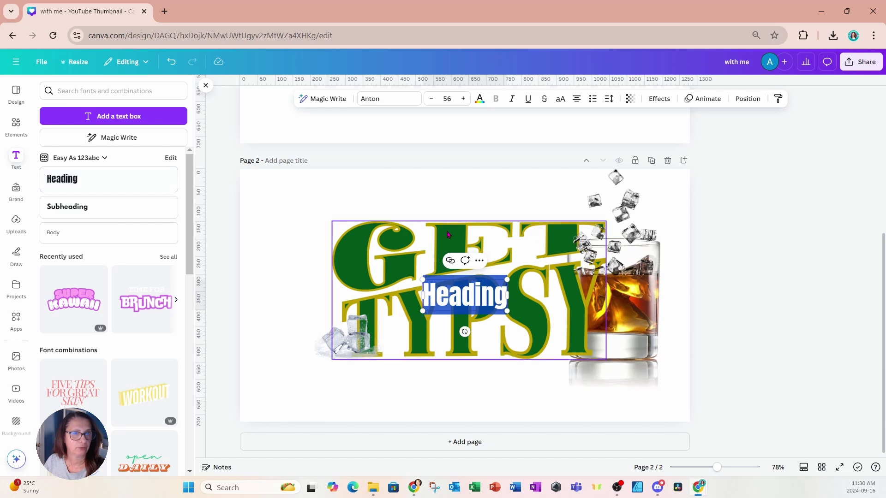
pyautogui.click(386, 100)
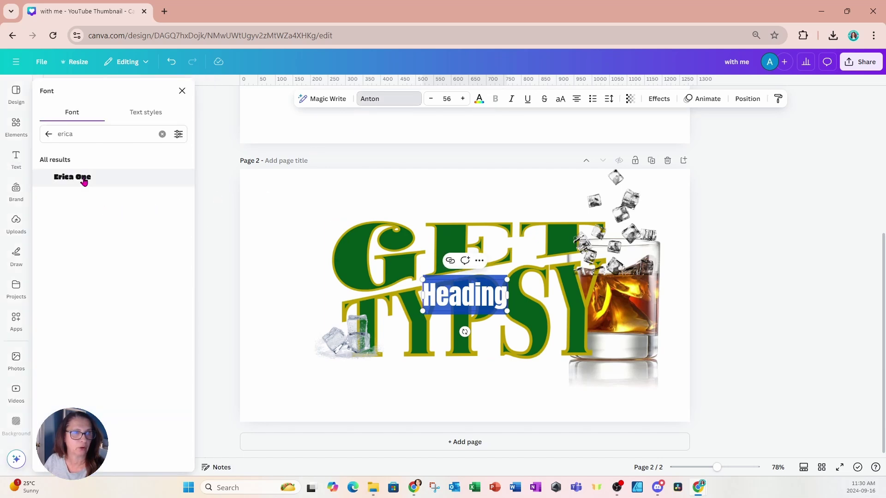
pyautogui.click(85, 181)
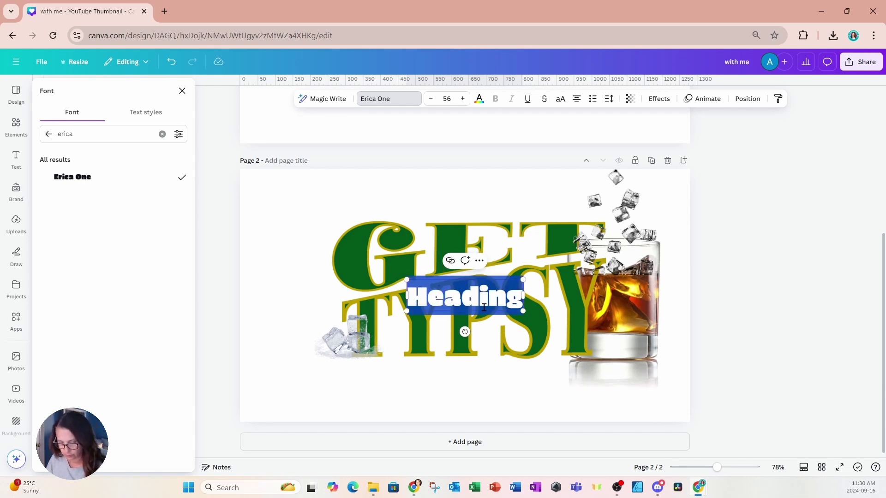
pyautogui.write('with me')
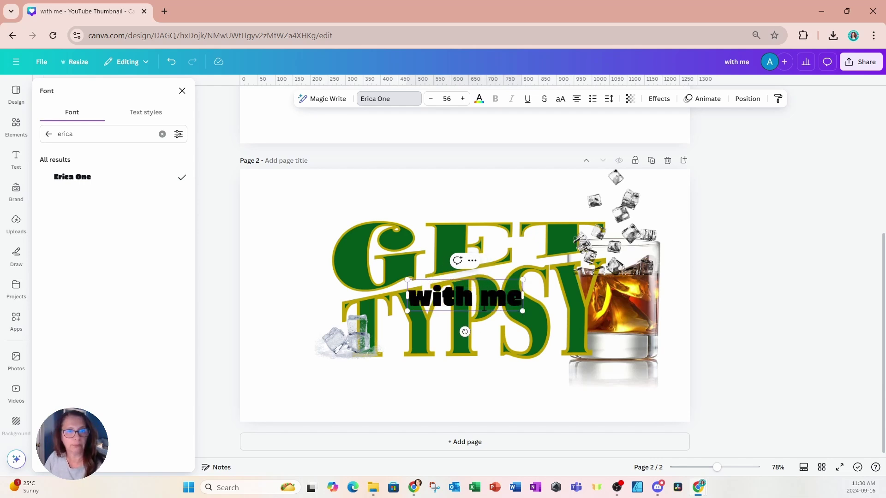
pyautogui.click(493, 390)
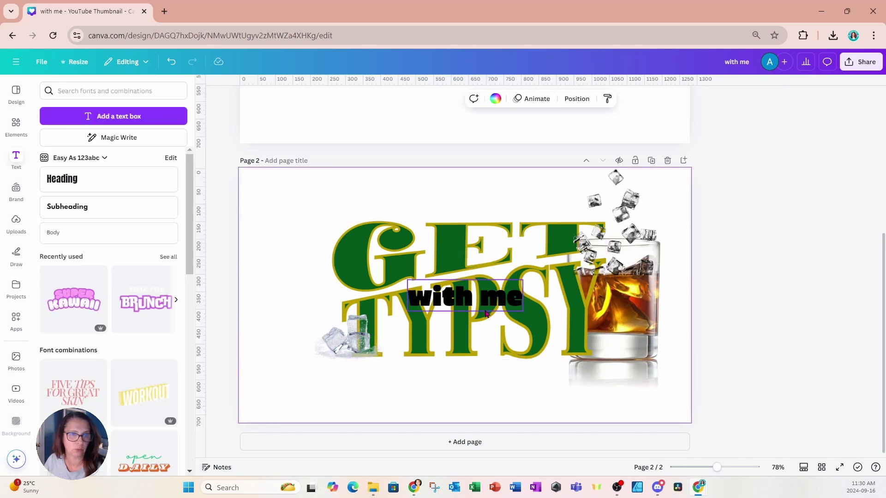
# Move the "with me" text directly below TYPSY and widen its text box to the end of the word
pyautogui.moveTo(480, 302); pyautogui.dragTo(429, 377)
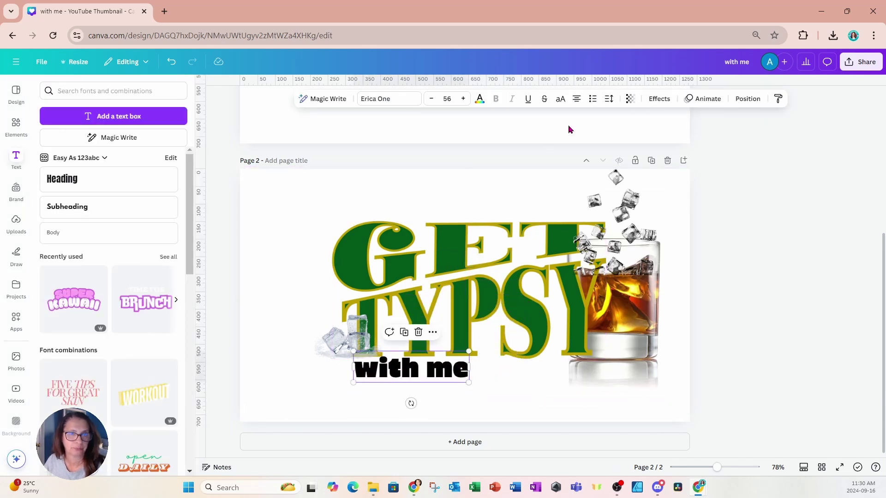
pyautogui.click(578, 99)
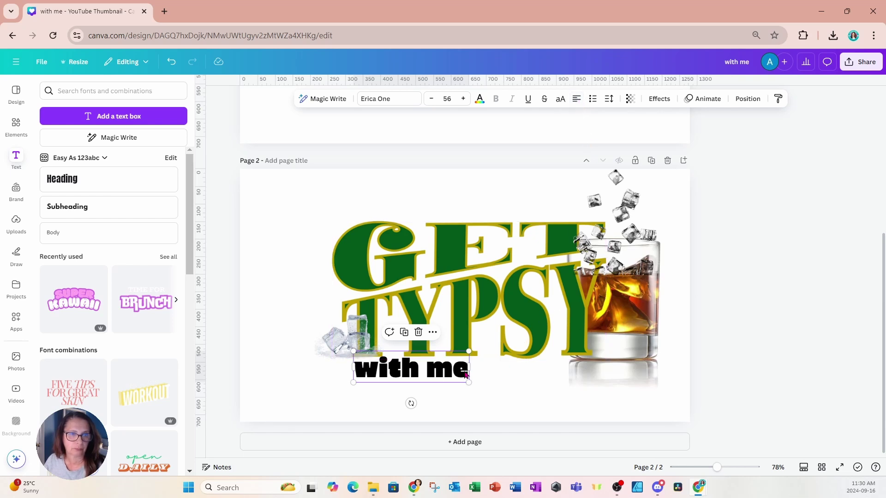
pyautogui.moveTo(469, 367); pyautogui.dragTo(595, 368)
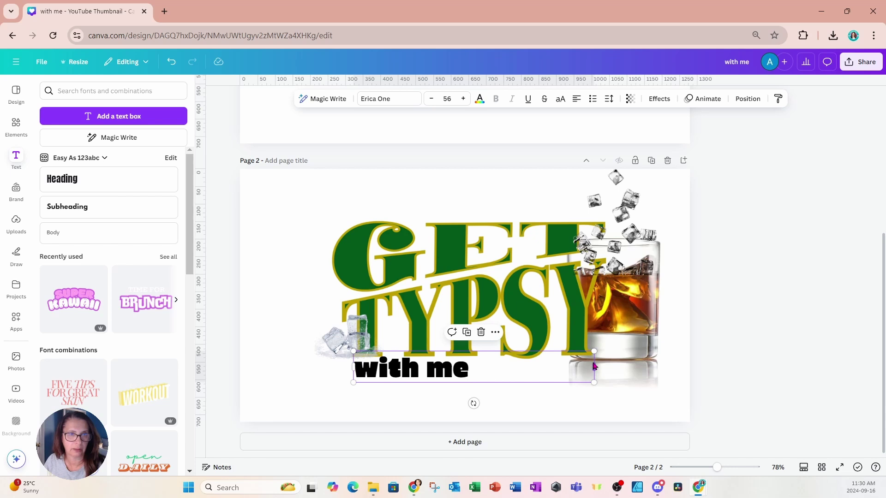
# Set the "with me" letter spacing to 754 and widen its text box to about 734 to fit one line
pyautogui.click(612, 100)
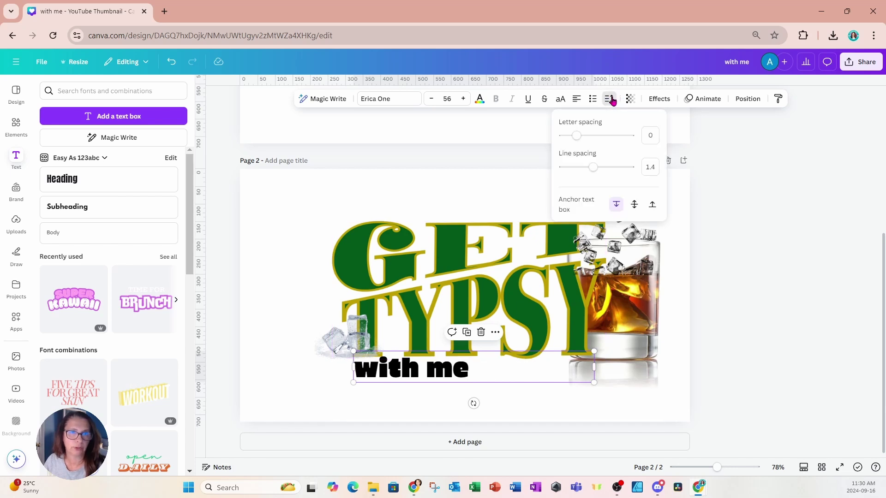
pyautogui.moveTo(577, 140); pyautogui.dragTo(629, 141)
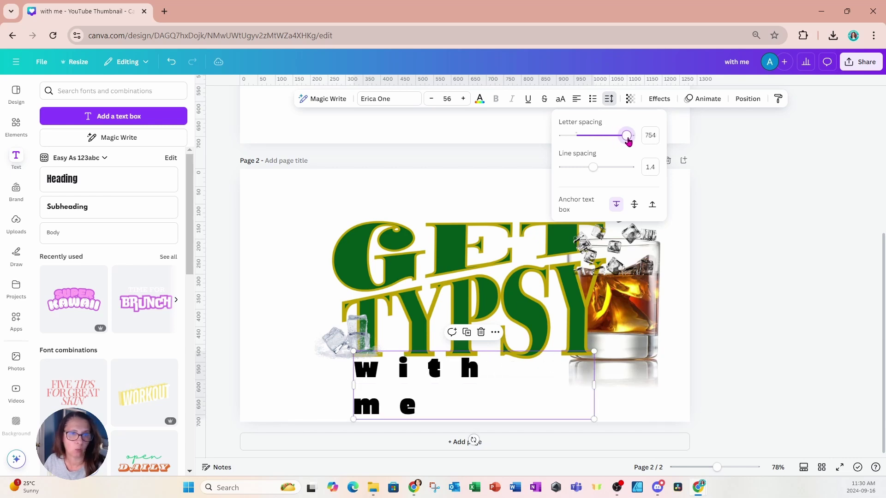
pyautogui.moveTo(594, 384); pyautogui.dragTo(611, 382)
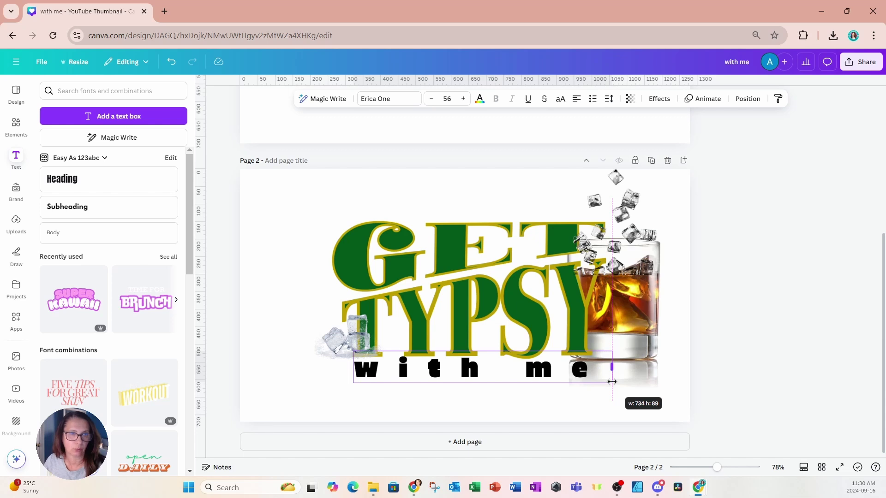
pyautogui.click(304, 392)
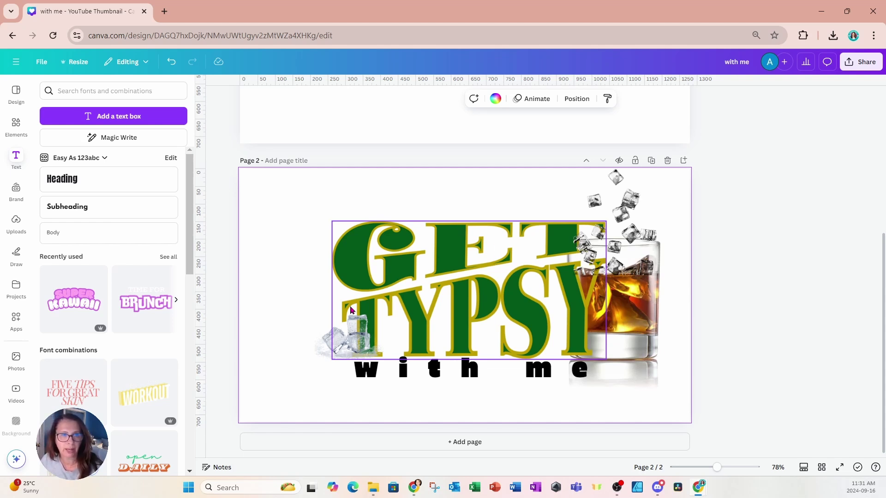
# Apply a Drop shadow effect to the GET TYPSY lettering image
pyautogui.click(345, 334)
pyautogui.click(364, 348)
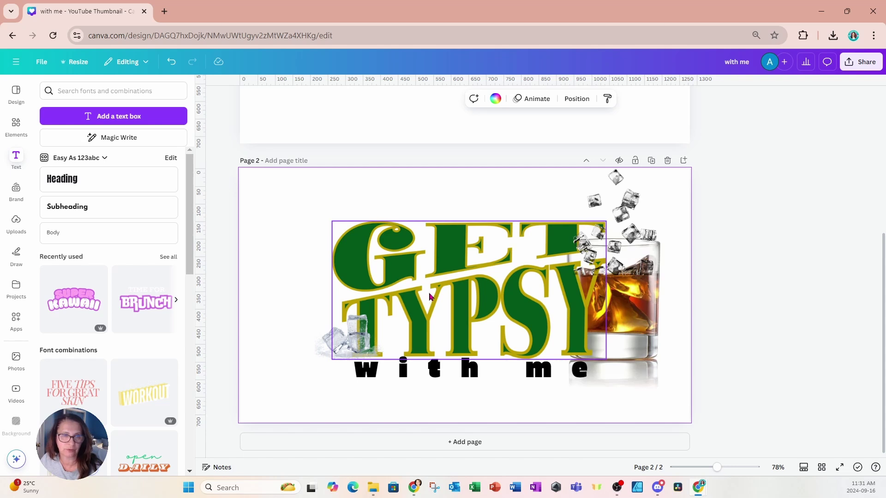
pyautogui.click(456, 292)
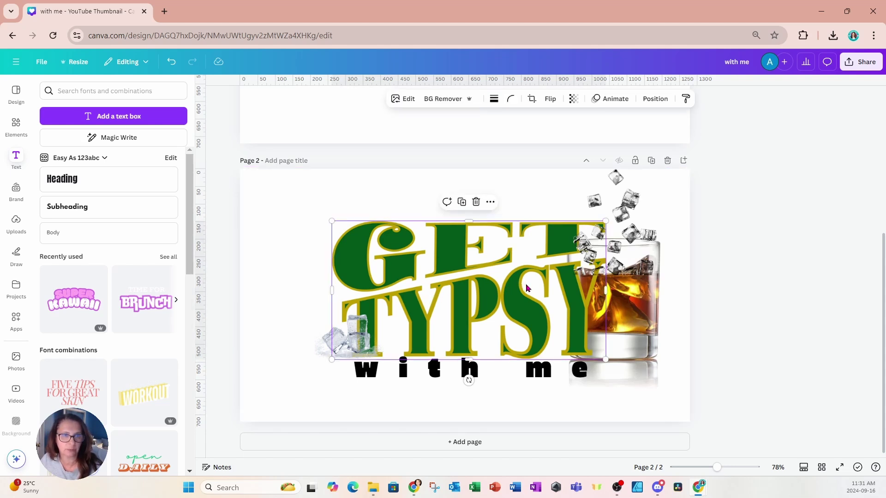
pyautogui.click(206, 97)
pyautogui.click(326, 102)
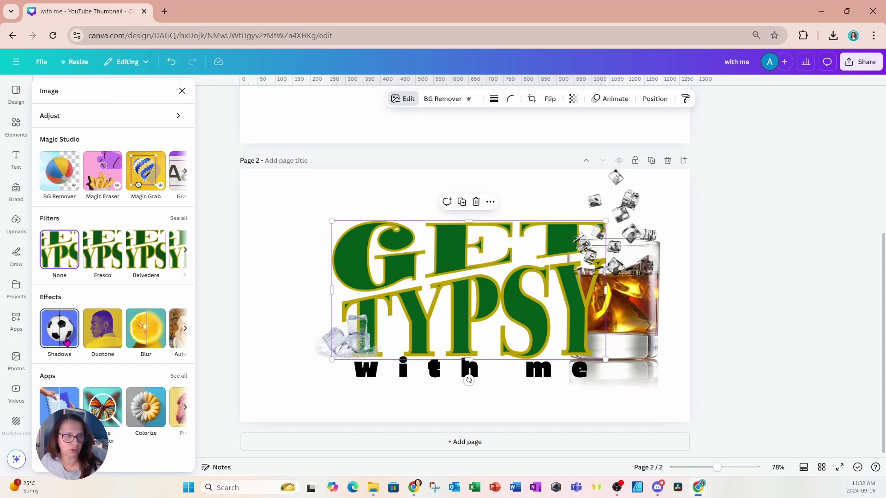
pyautogui.click(68, 342)
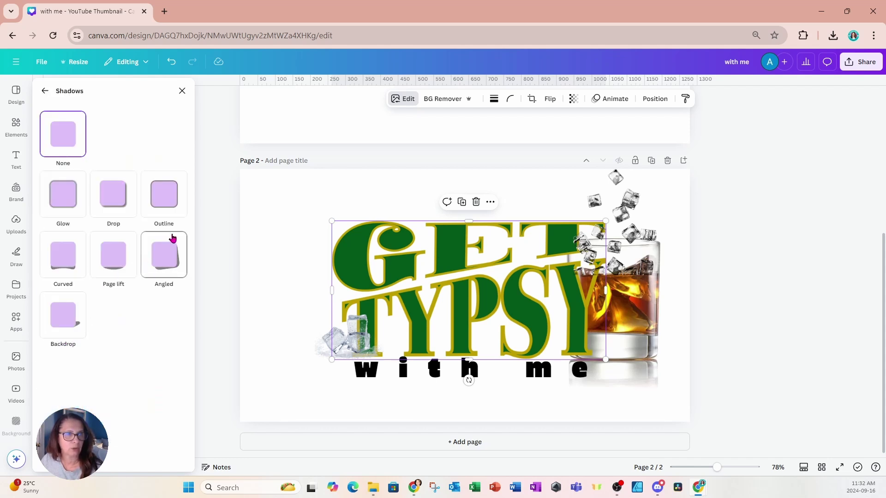
pyautogui.click(118, 204)
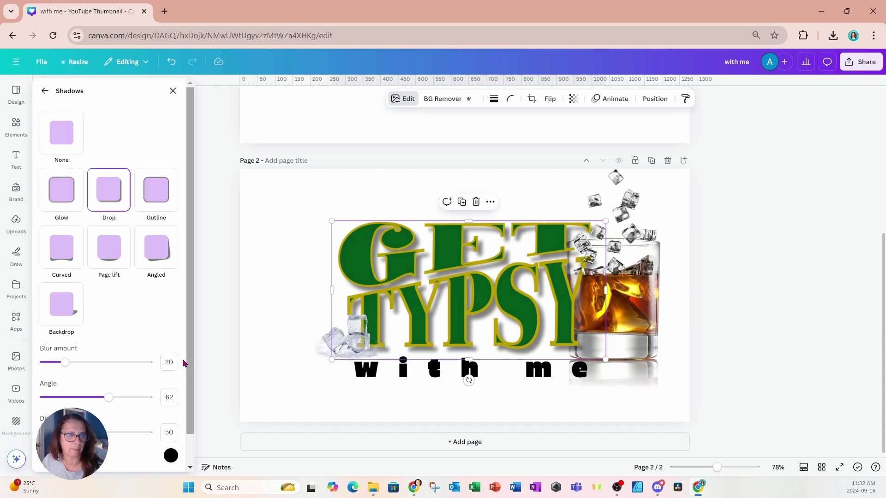
# Set the lettering's drop shadow to blur amount 0, distance 18 and intensity 100
pyautogui.moveTo(65, 363); pyautogui.dragTo(41, 366)
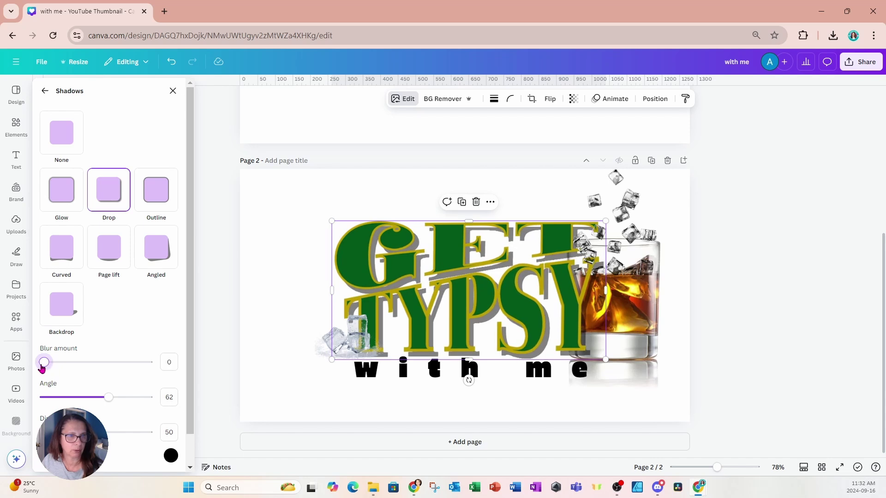
pyautogui.scroll(-1, 116, 343)
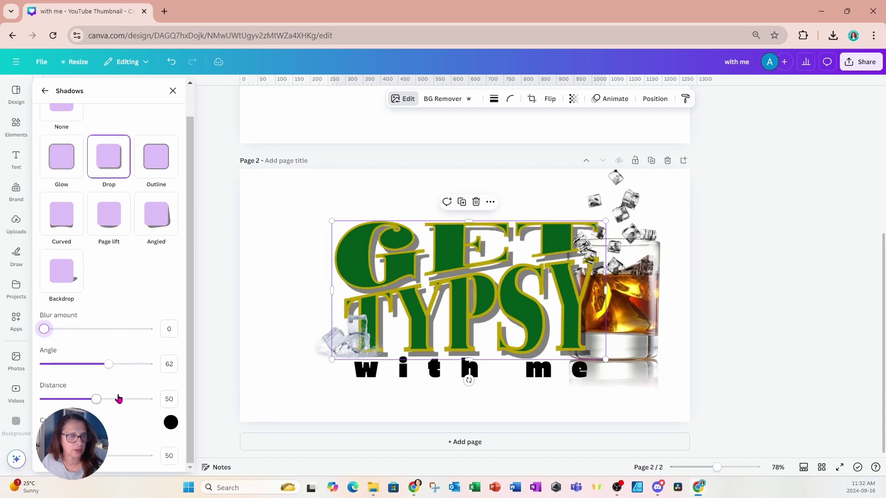
pyautogui.moveTo(98, 402); pyautogui.dragTo(63, 401)
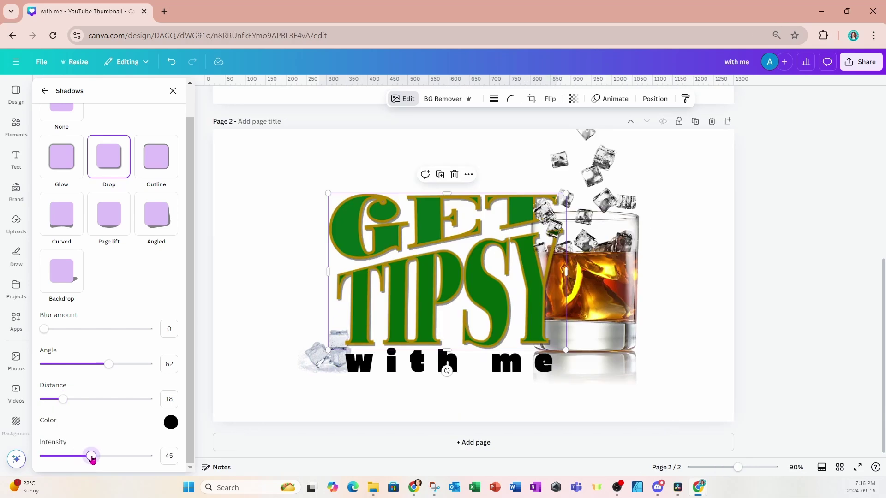
pyautogui.moveTo(91, 457); pyautogui.dragTo(152, 461)
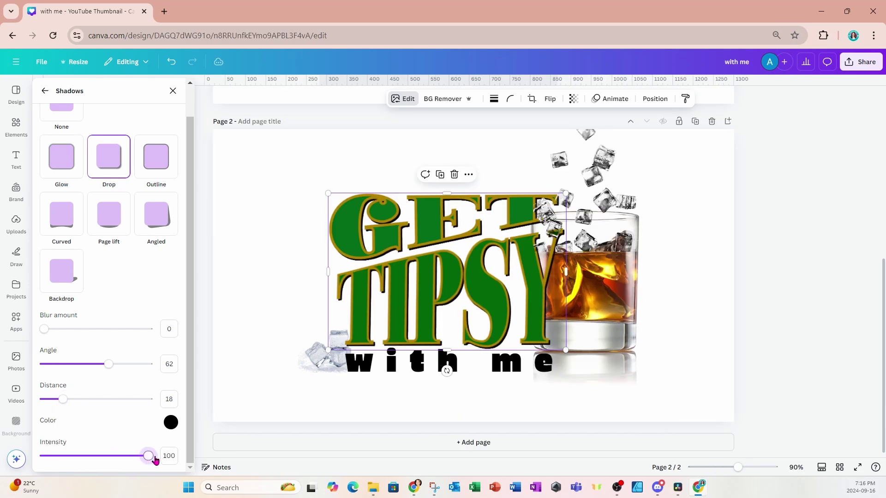